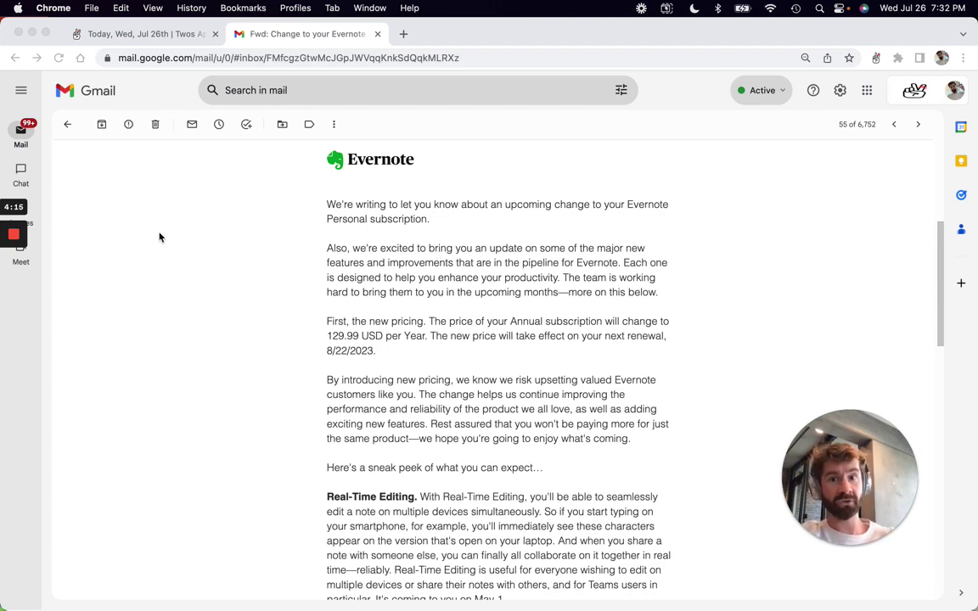
Step: Leave the Evernote pricing email in Gmail and switch to the Twos Today tab
left_click(162, 34)
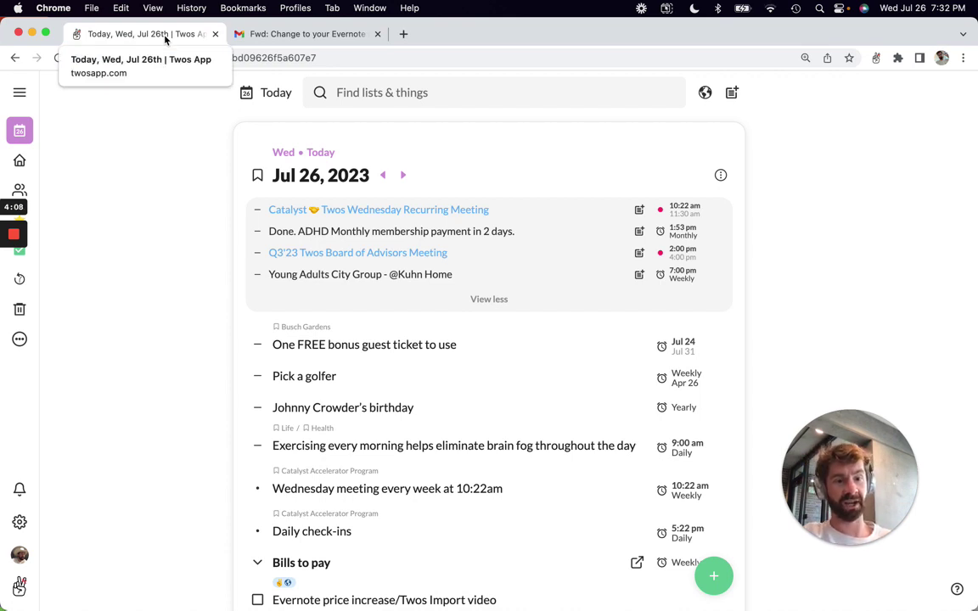
Step: Reach the Twos Import page through Settings in the navigation sidebar
left_click(18, 95)
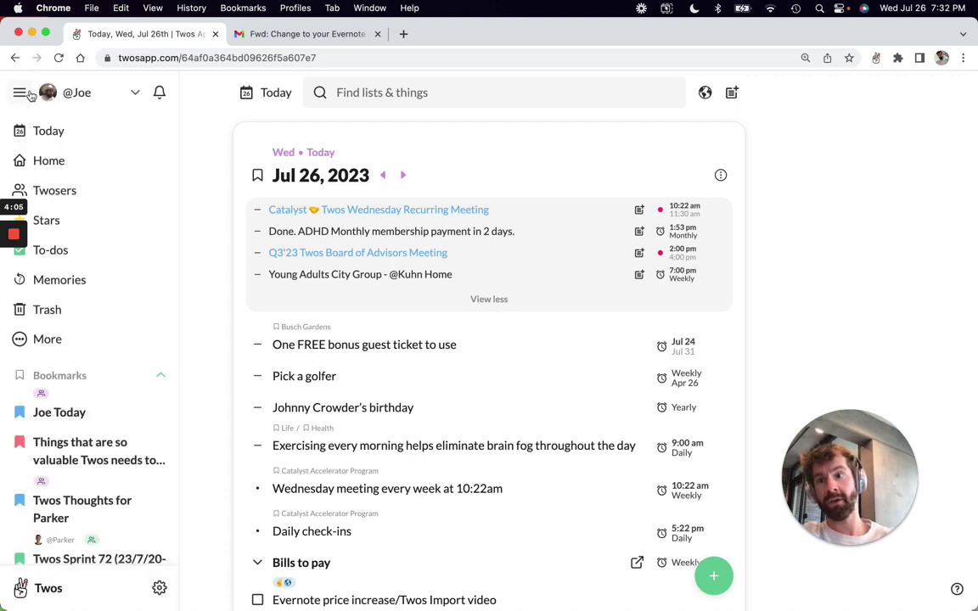
left_click(163, 592)
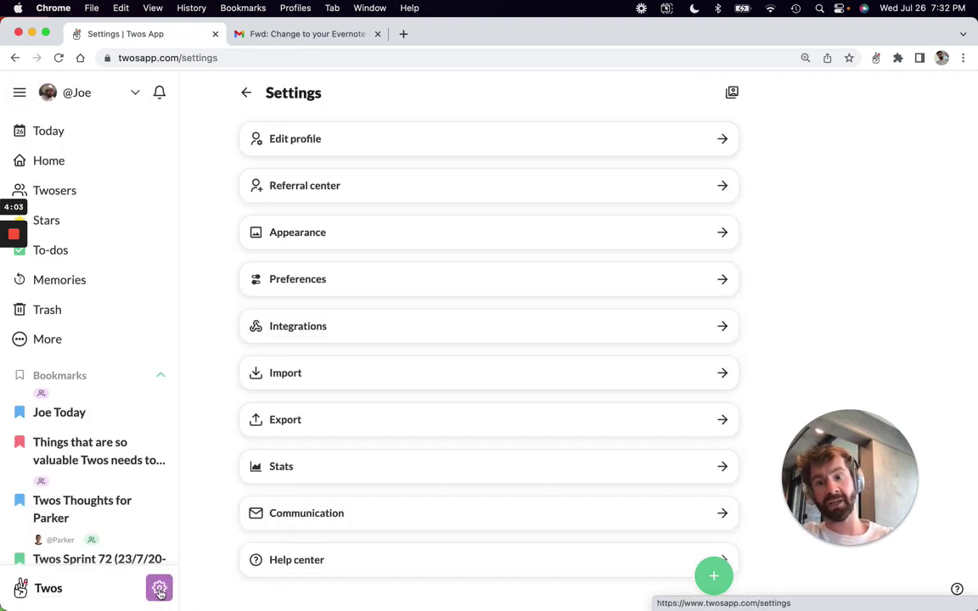
left_click(19, 95)
left_click(297, 380)
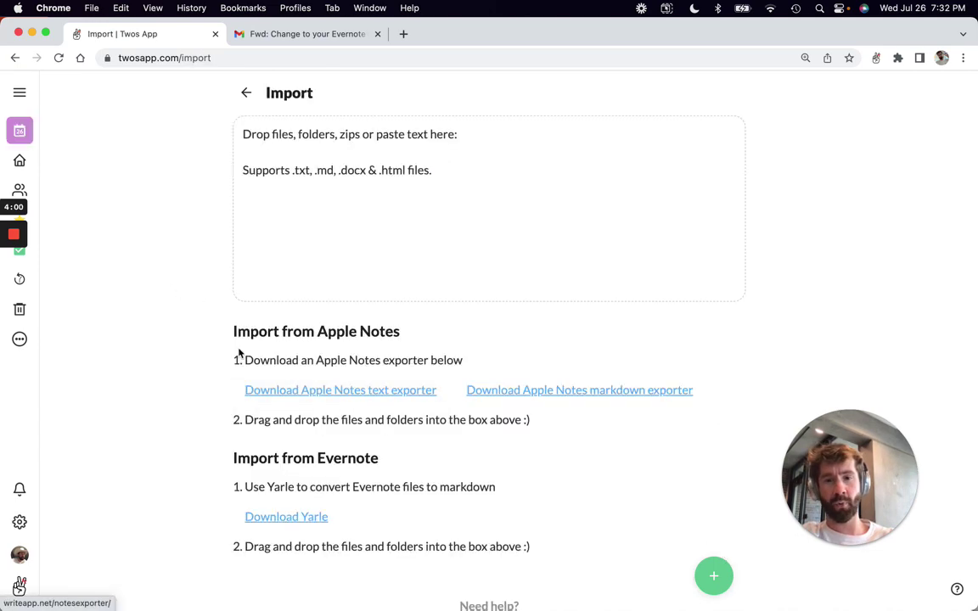
scroll(217, 348, "down", 2)
Step: Open the Yarle GitHub README from Download Yarle, review it, then open Finder's Downloads folder
left_click(282, 445)
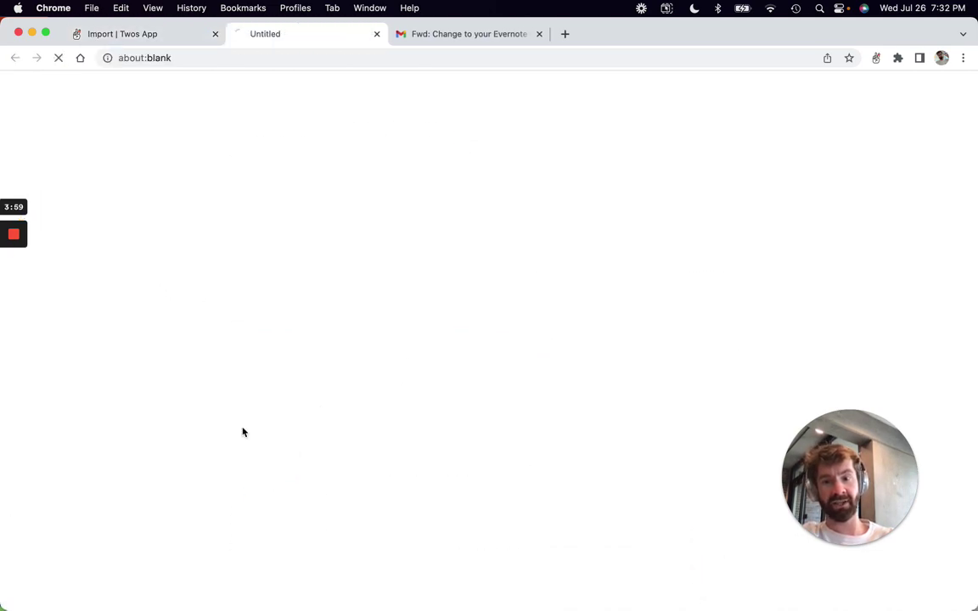
scroll(81, 219, "down", 15)
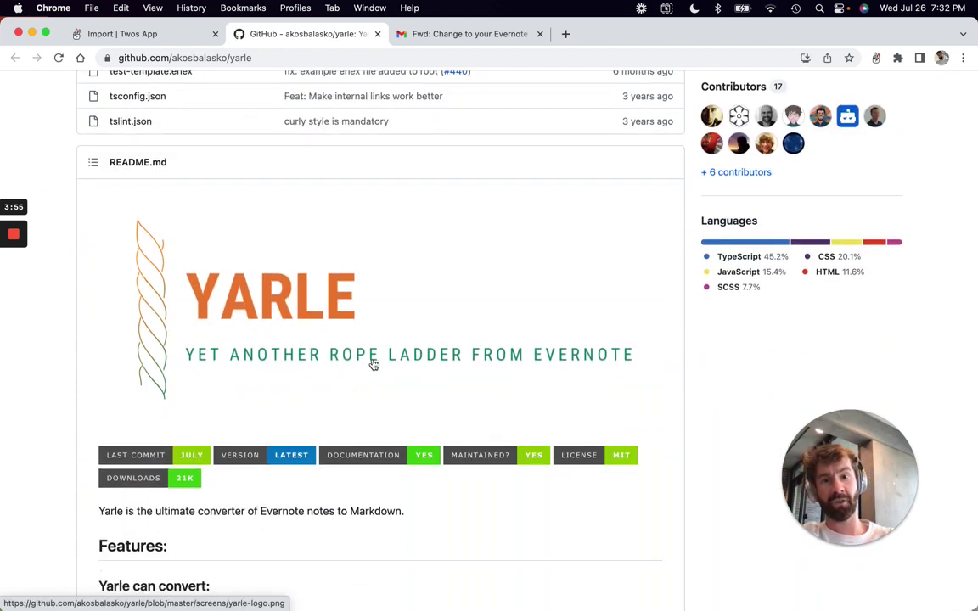
scroll(382, 323, "down", 8)
scroll(259, 264, "up", 3)
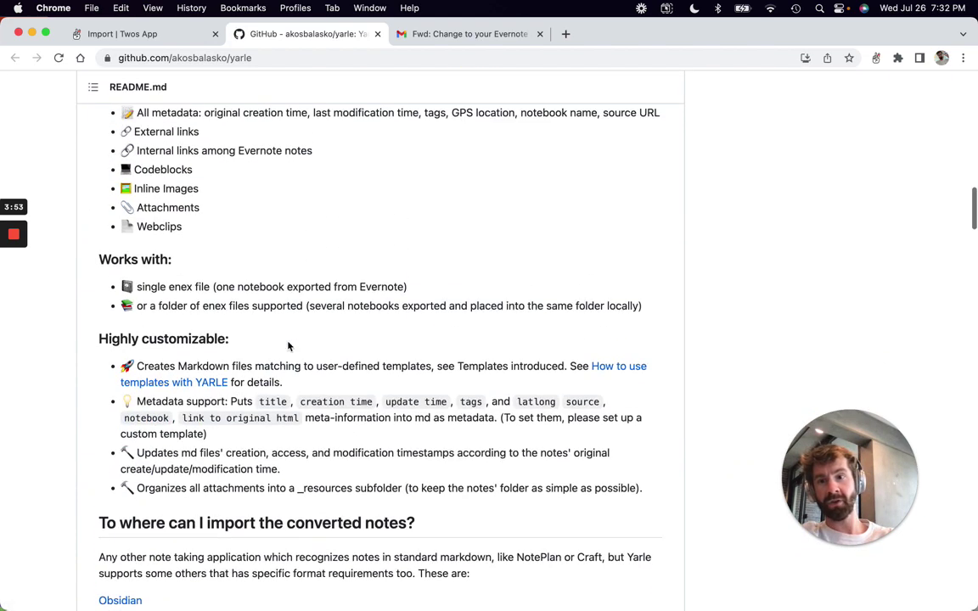
scroll(250, 246, "up", 2)
scroll(246, 239, "down", 6)
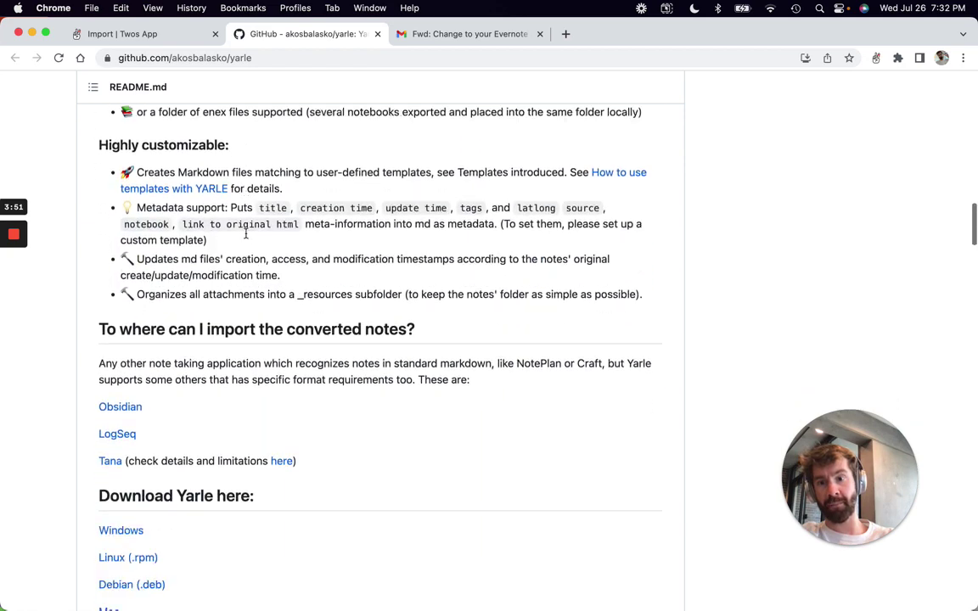
scroll(246, 239, "down", 2)
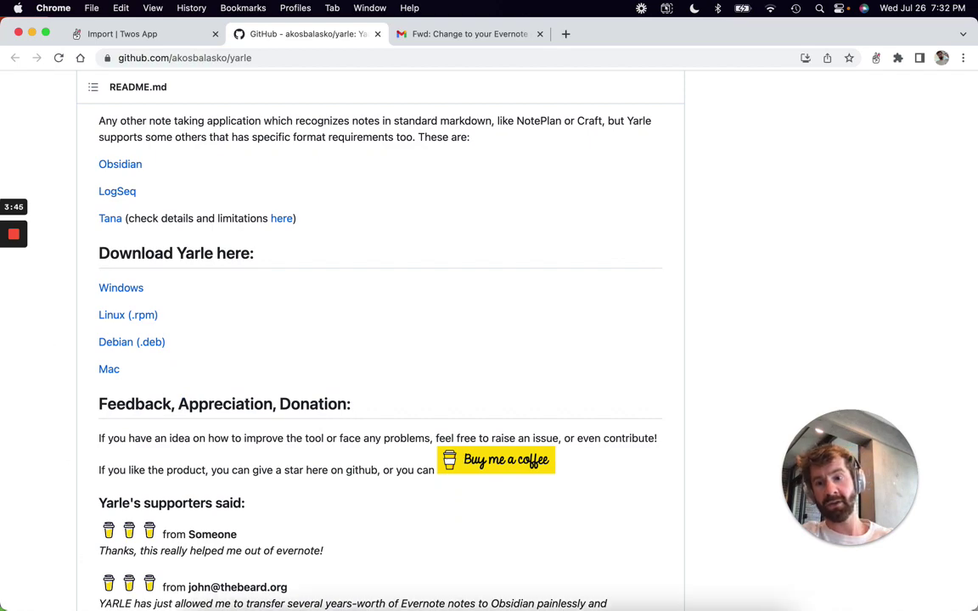
left_click(197, 582)
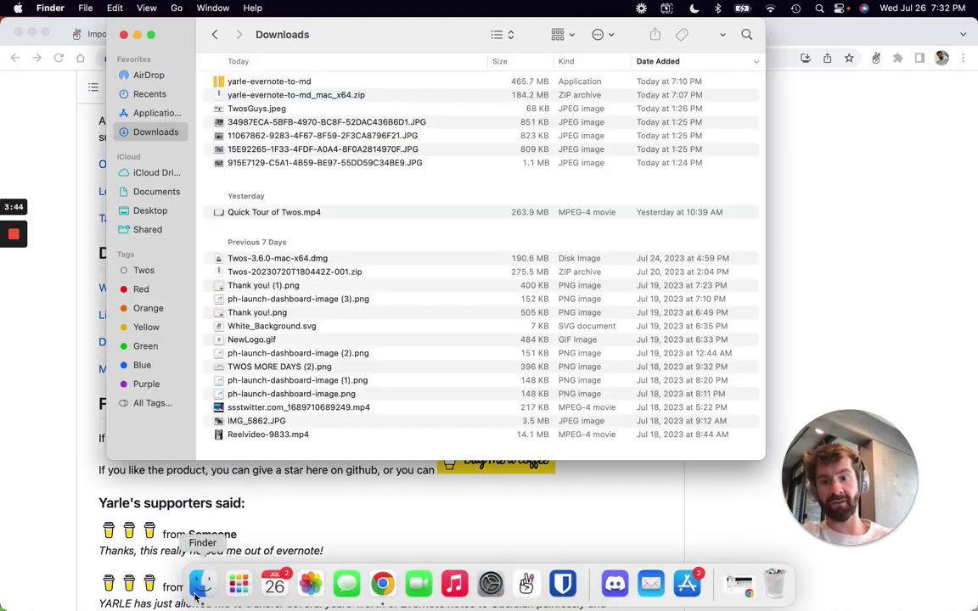
Step: Launch the downloaded yarle-evernote-to-md app from the Downloads folder
left_click(280, 81)
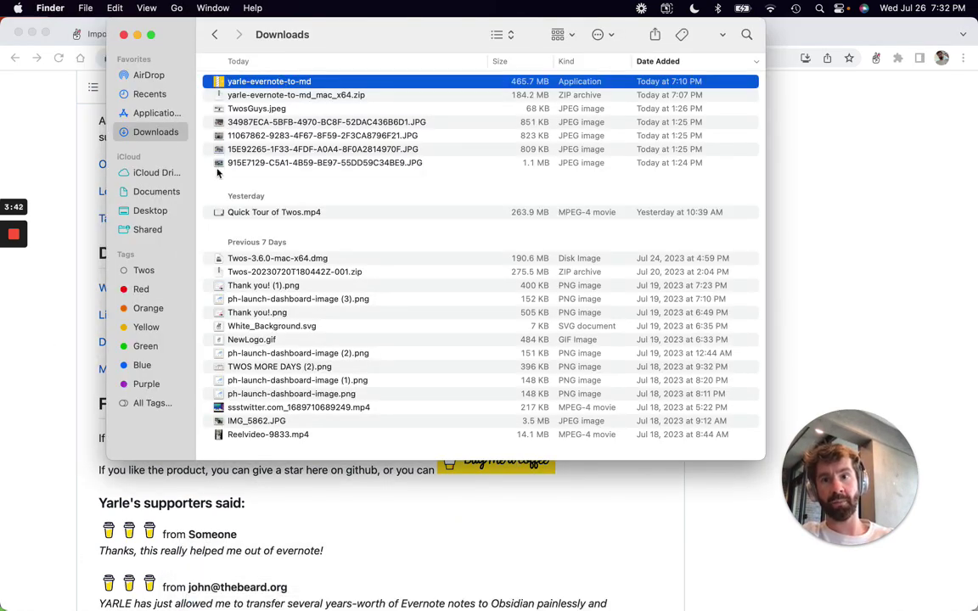
left_click(102, 219)
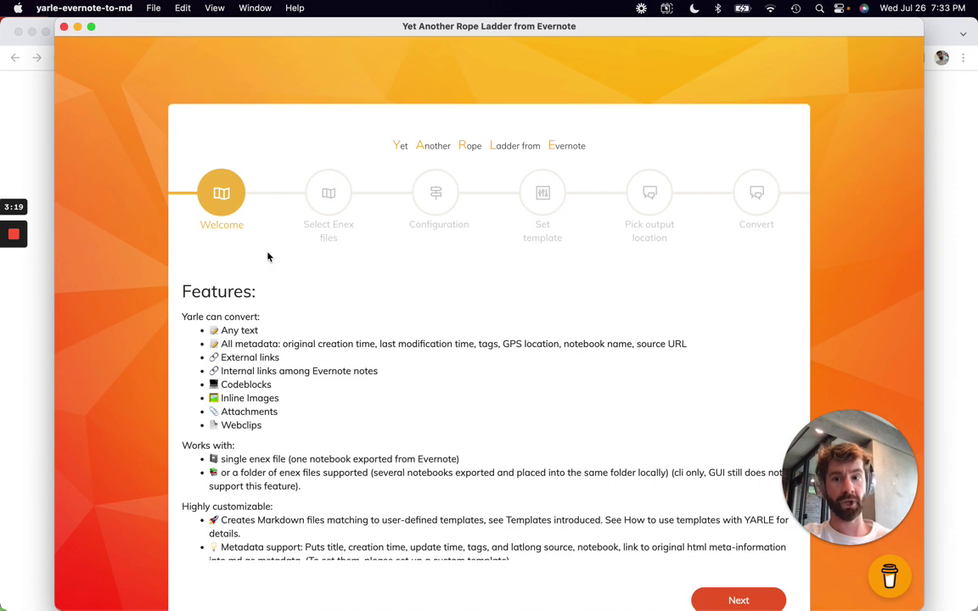
Step: Scroll Yarle's Welcome feature list and advance to the Select Enex files step
scroll(271, 312, "down", 2)
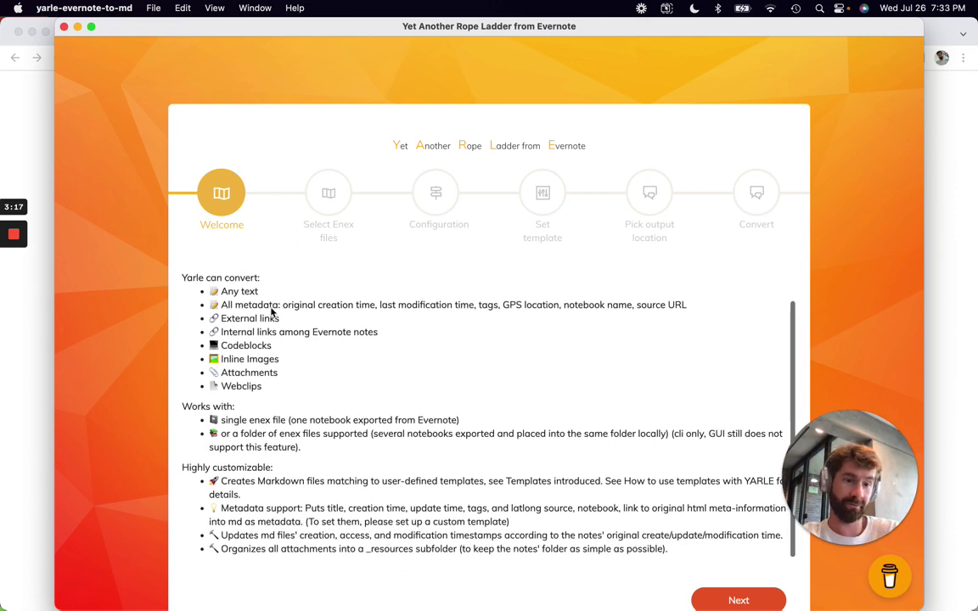
scroll(148, 331, "down", 2)
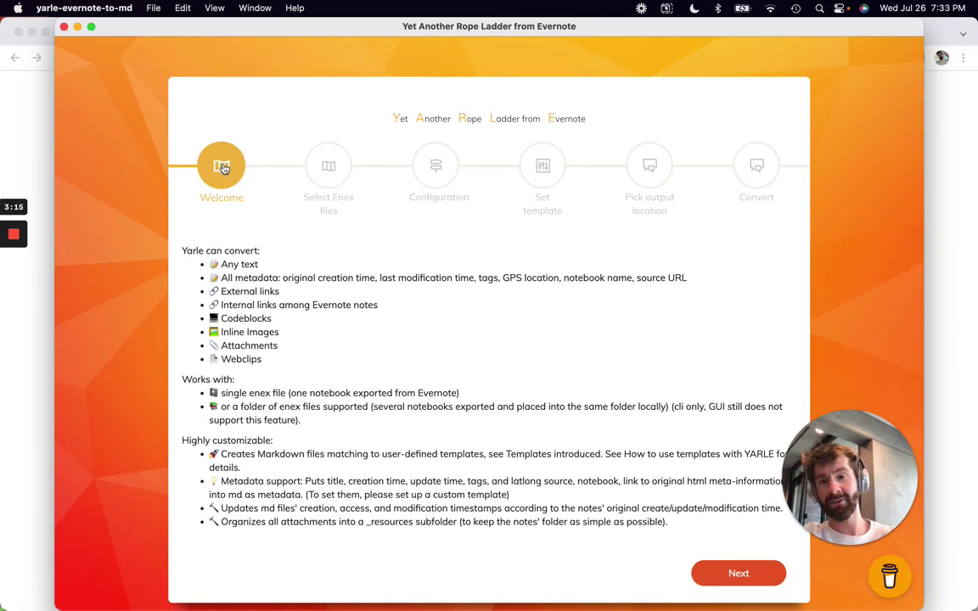
left_click(718, 579)
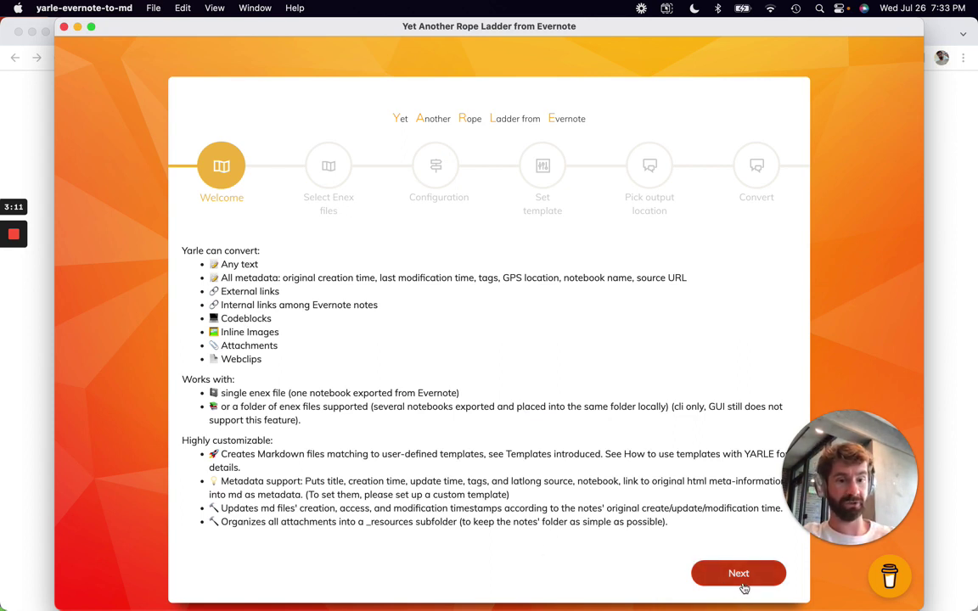
left_click(743, 586)
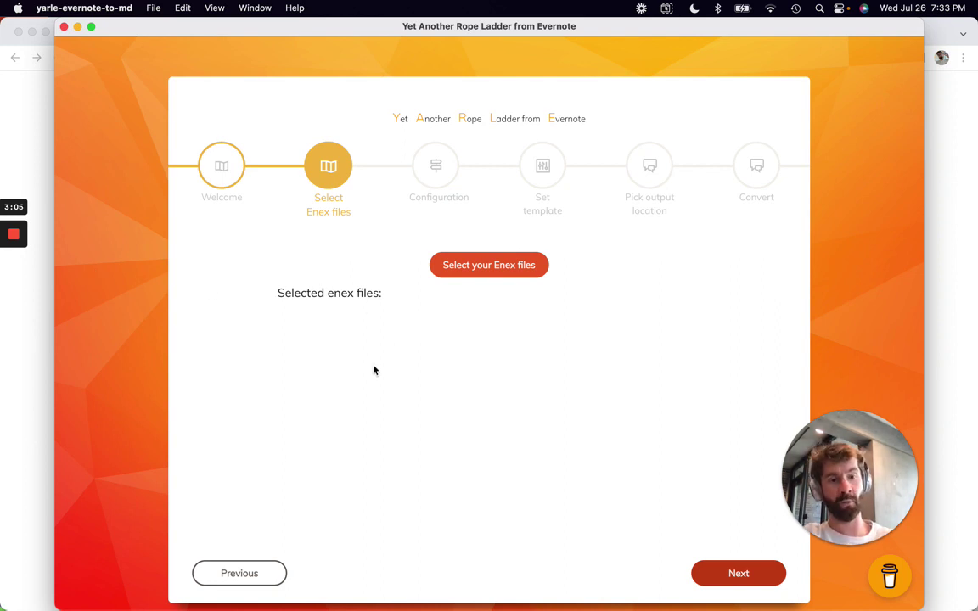
mouse_move(399, 606)
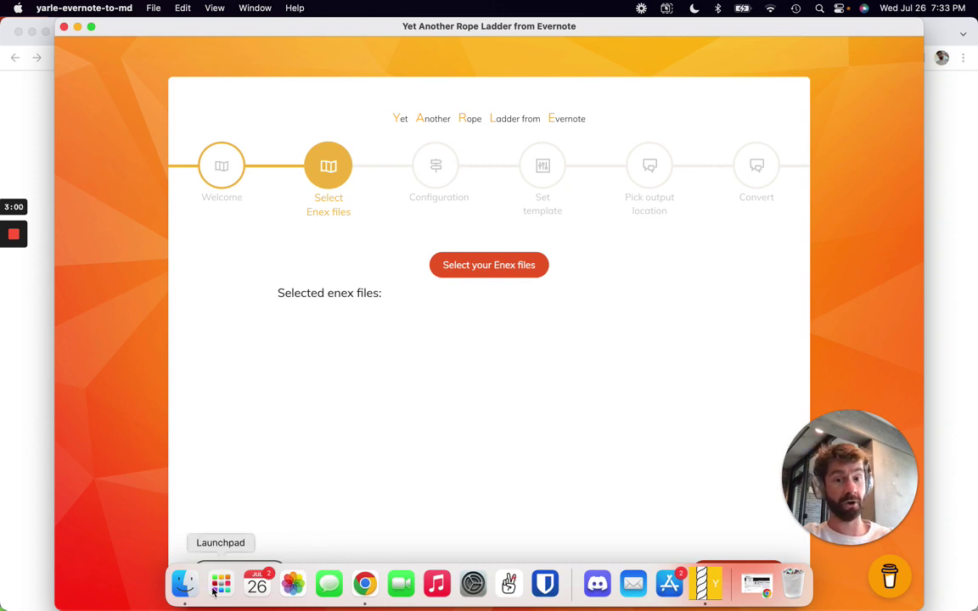
Step: Launch Evernote from Launchpad and dismiss the up-to-date notice
left_click(223, 589)
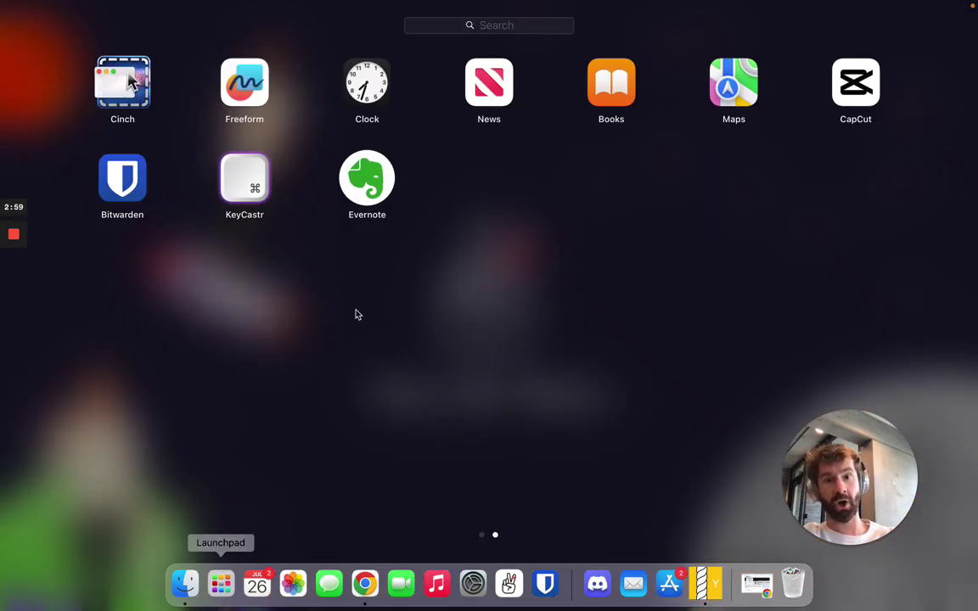
left_click(375, 208)
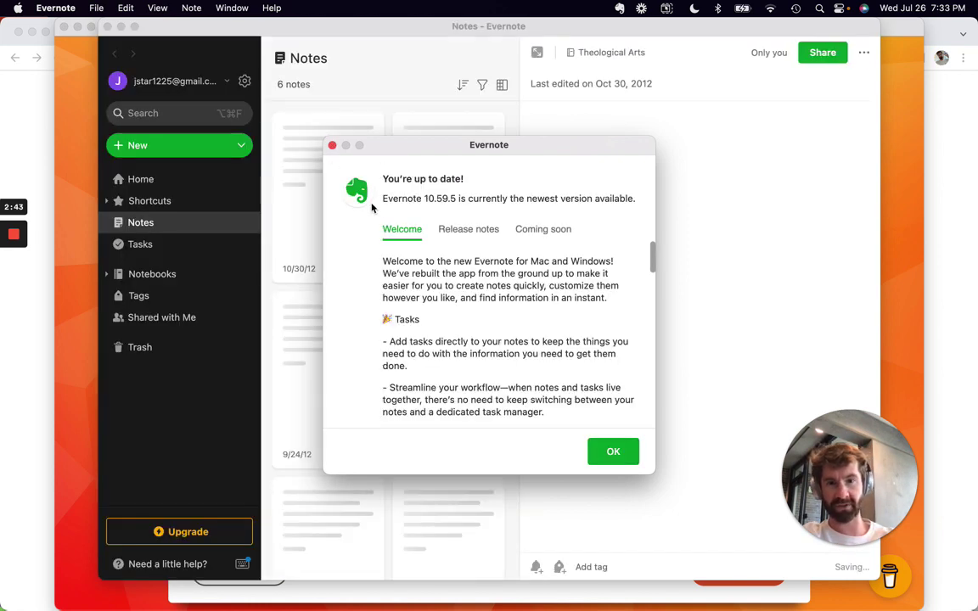
left_click(615, 452)
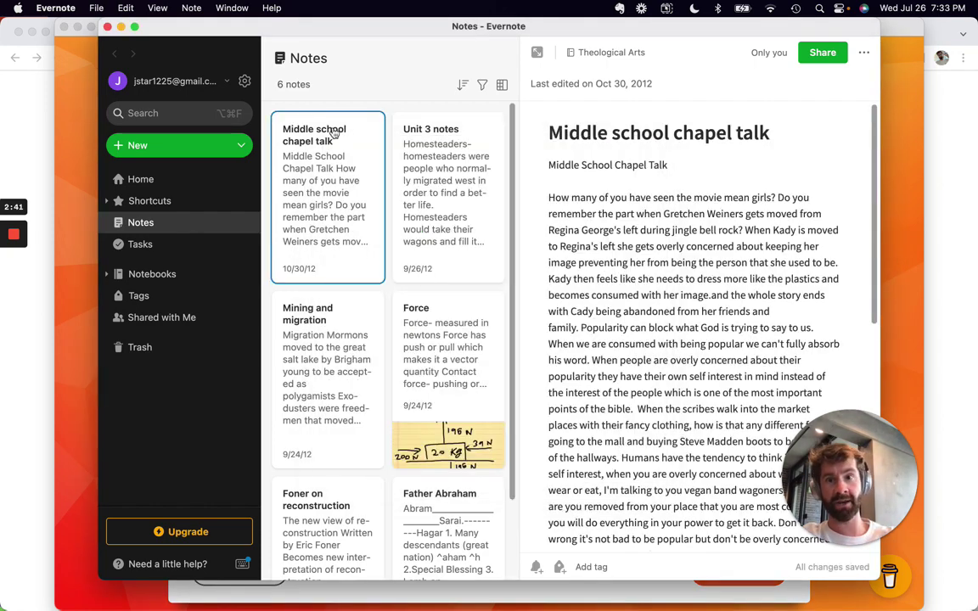
Step: Select all six notes, including Unit 3 notes and Foner on reconstruction, and show more actions
left_click(403, 180, "super")
left_click(350, 339, "super")
left_click(425, 355, "super")
scroll(425, 355, "down", 3)
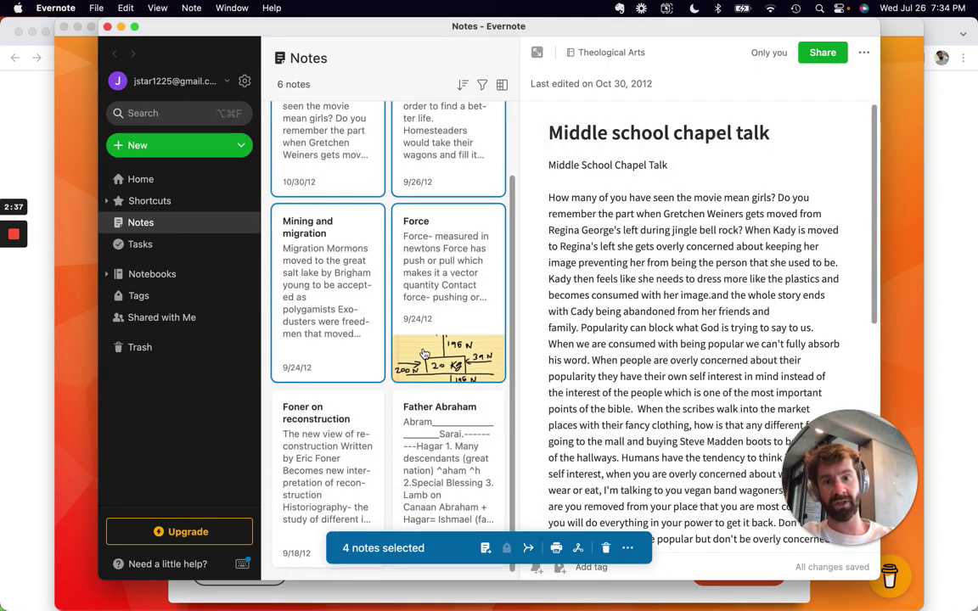
left_click(340, 433, "super")
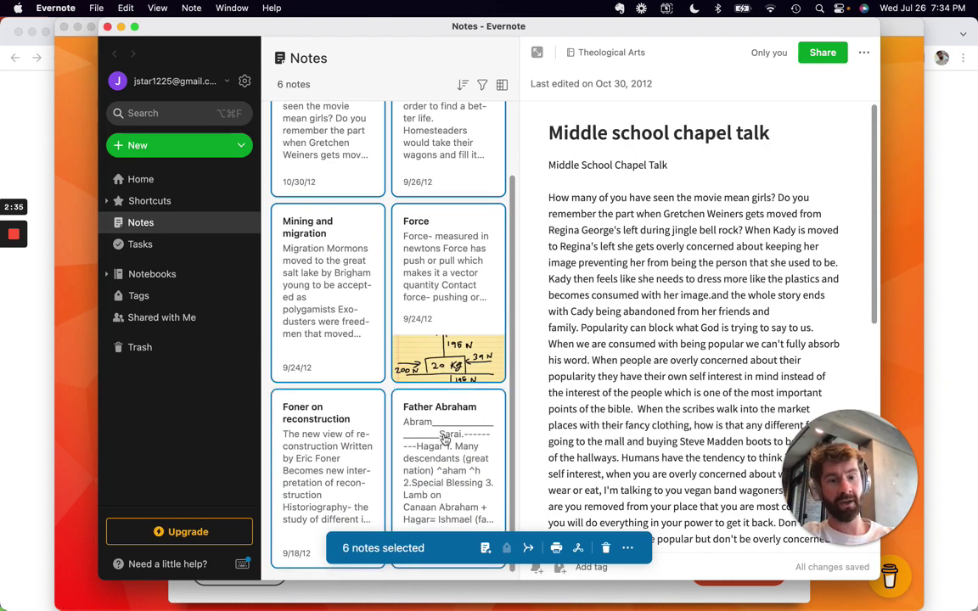
left_click(629, 548)
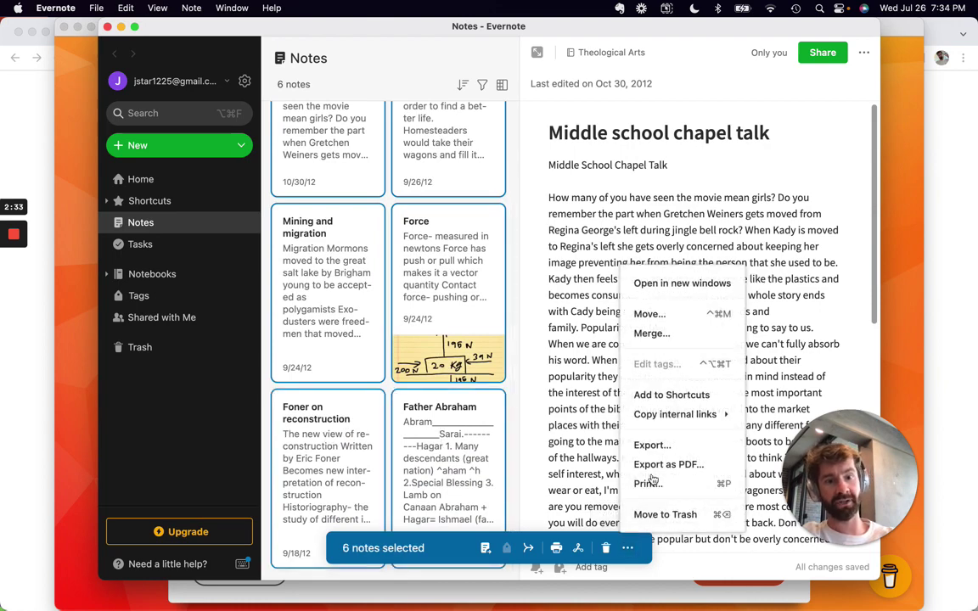
Step: Export the six notes with dates, author, reminders, tags, location and source URL excluded
left_click(658, 448)
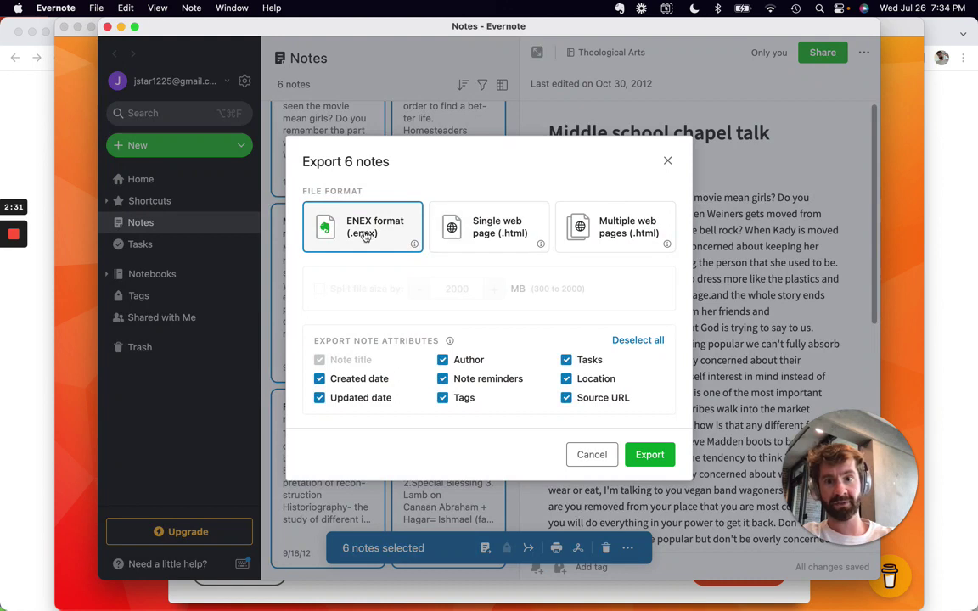
left_click(319, 379)
left_click(320, 397)
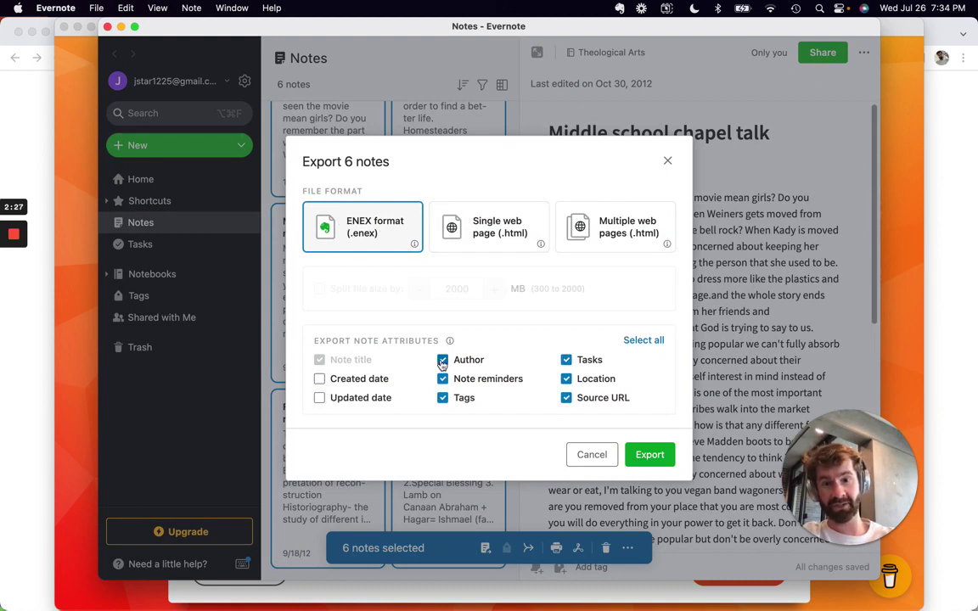
left_click(442, 360)
left_click(442, 379)
left_click(443, 398)
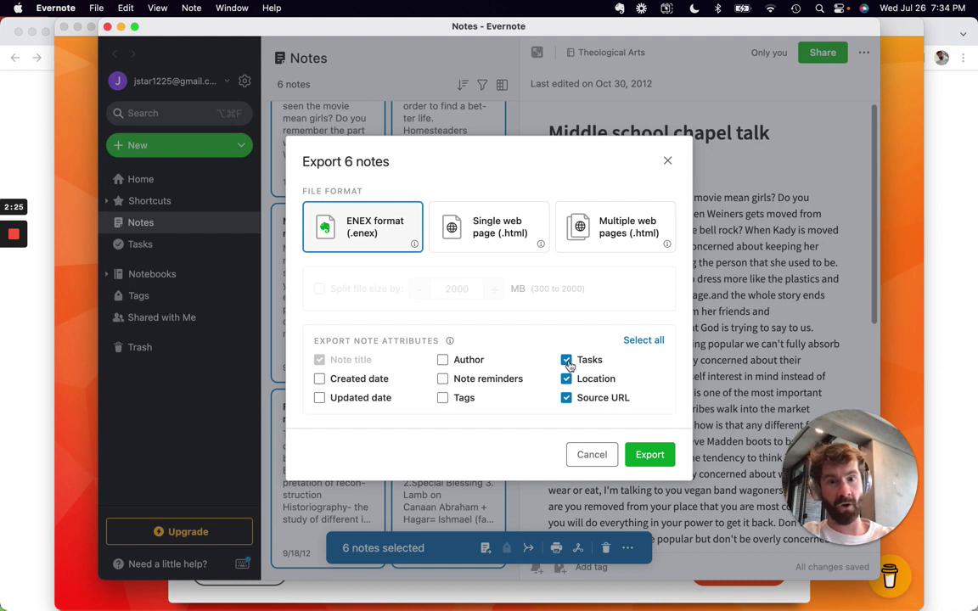
left_click(567, 360)
left_click(566, 379)
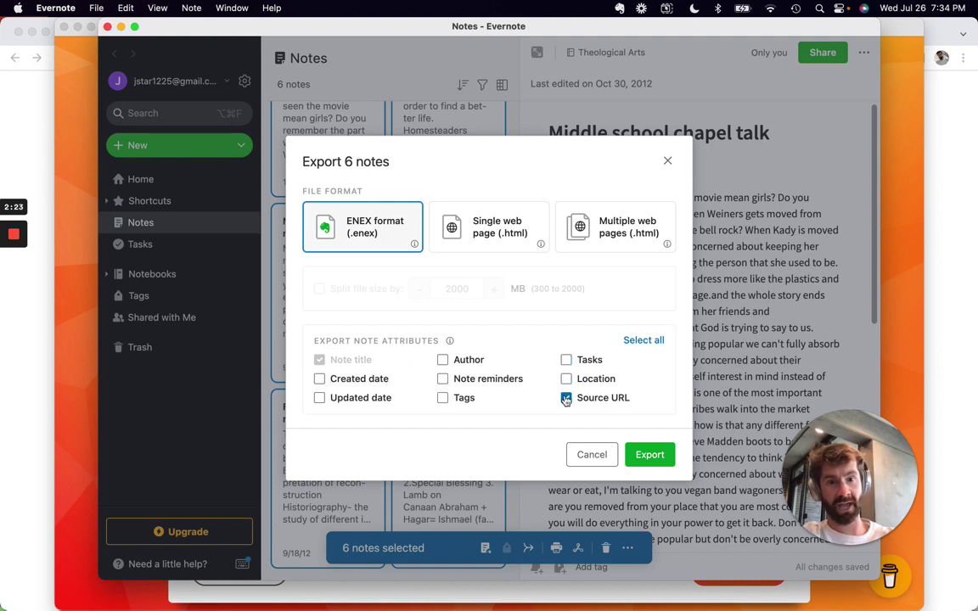
left_click(567, 398)
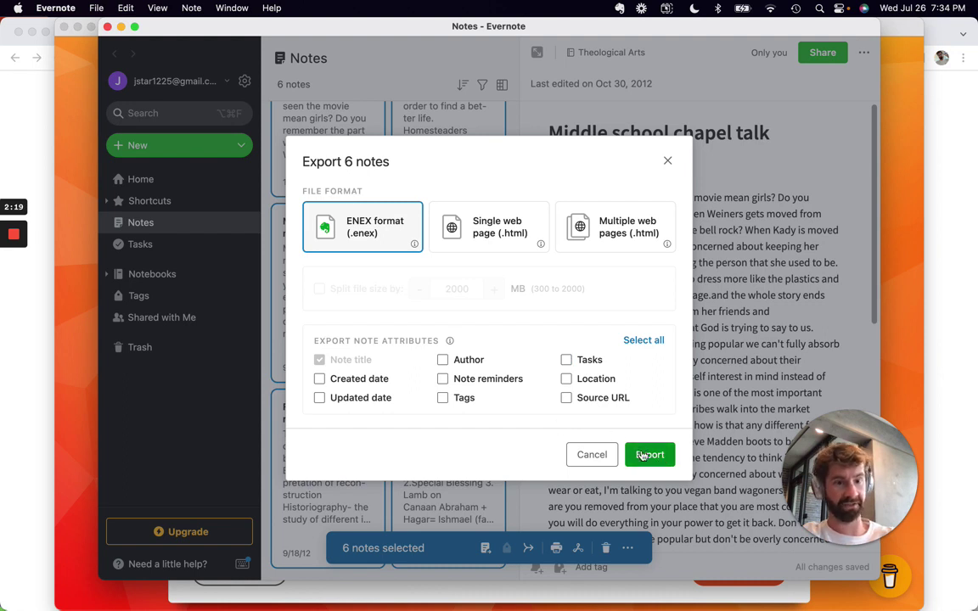
Step: Save the export as Evernote.enex in Downloads and reveal it in its folder
left_click(645, 455)
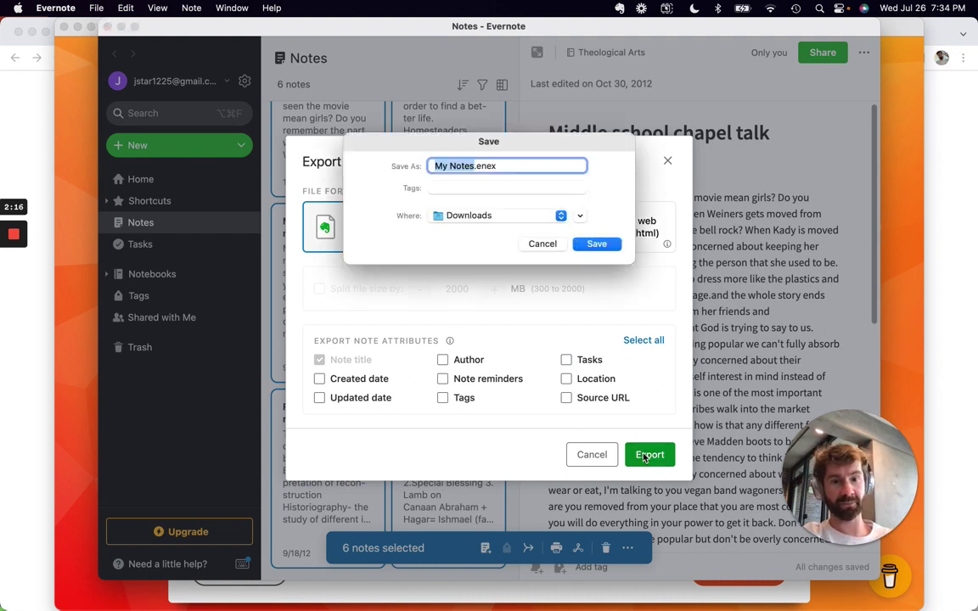
type("Evern")
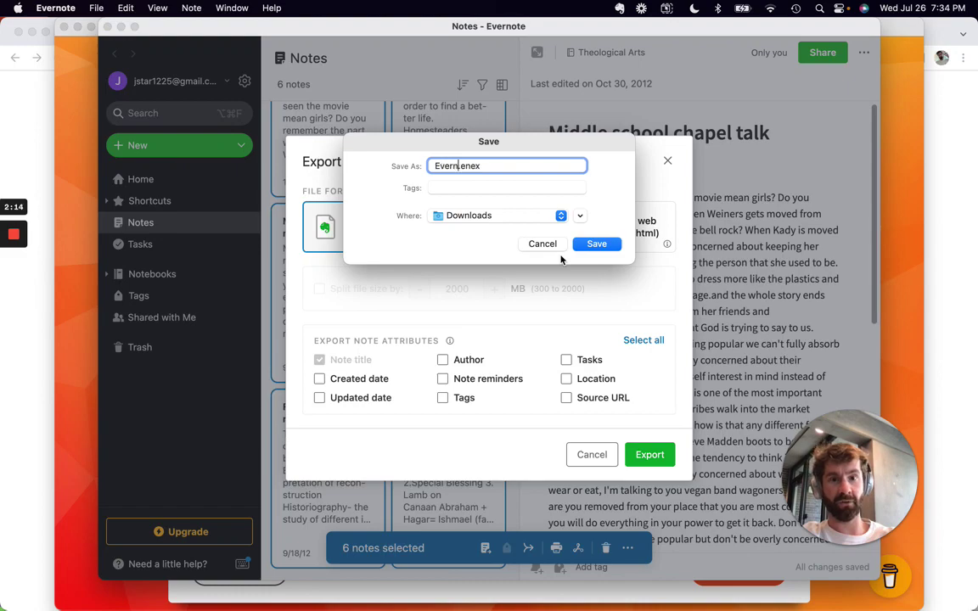
type("ote")
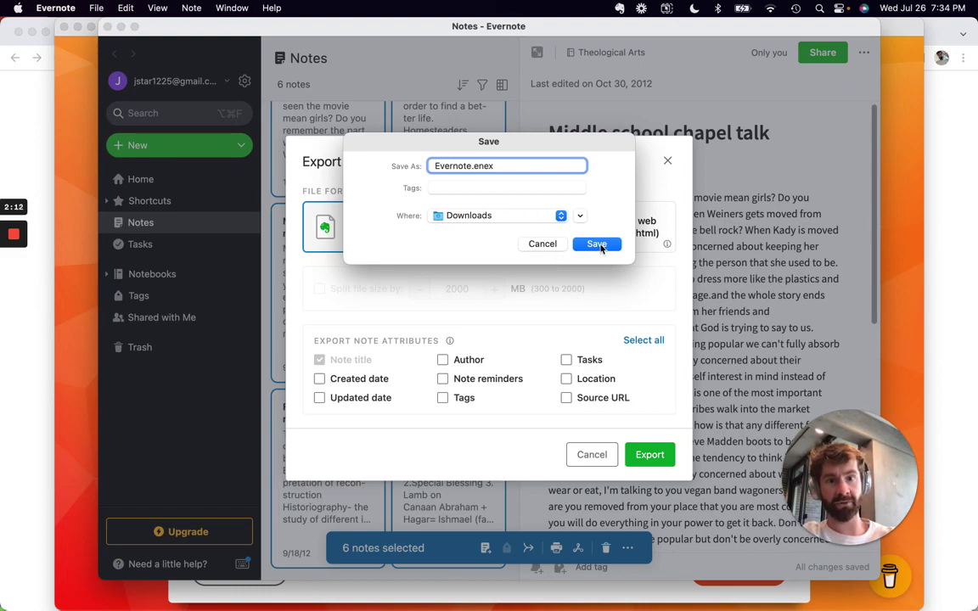
left_click(595, 244)
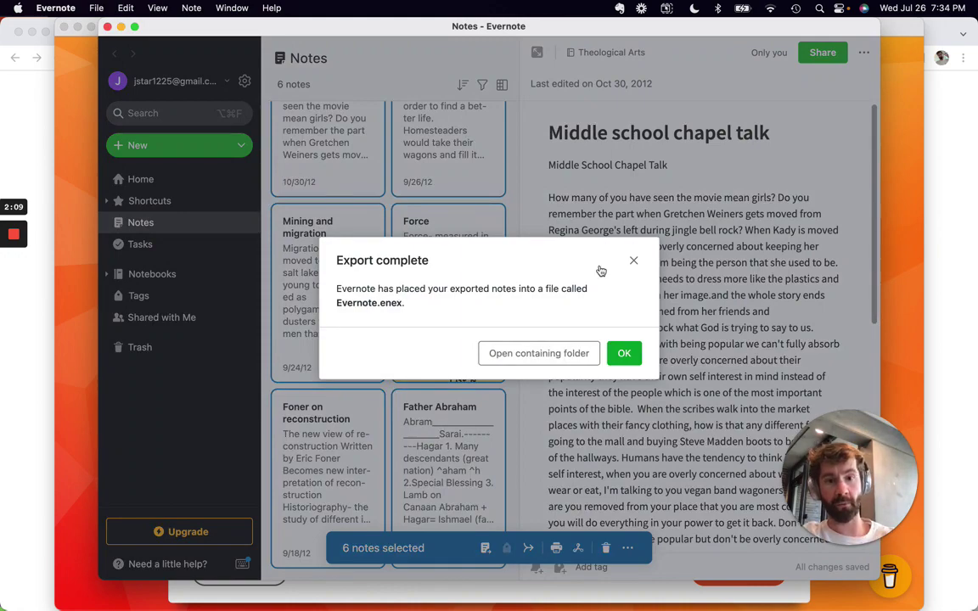
left_click(535, 354)
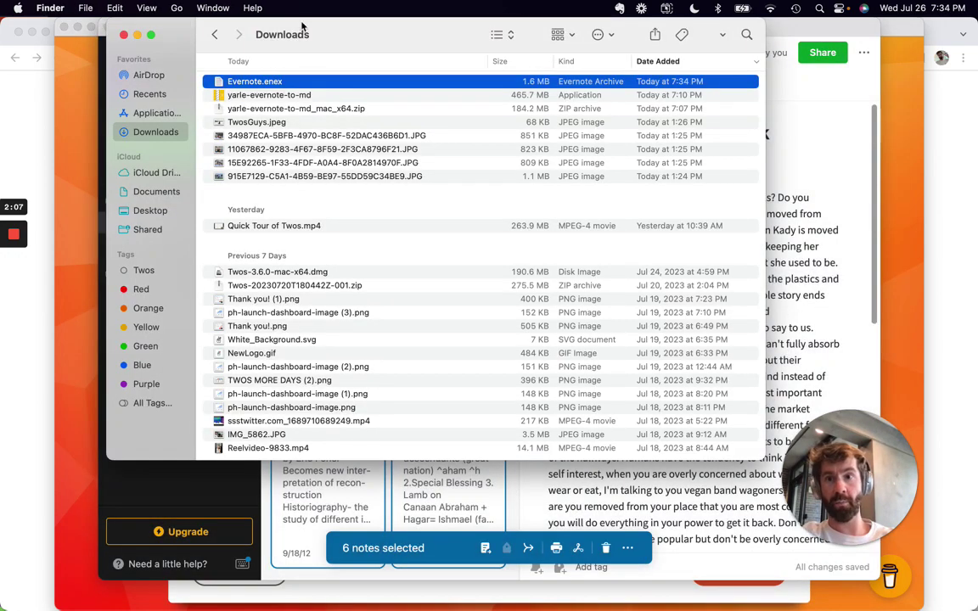
Step: Arrange the Downloads window alongside the Yarle converter
left_click_drag(351, 49, 211, 108)
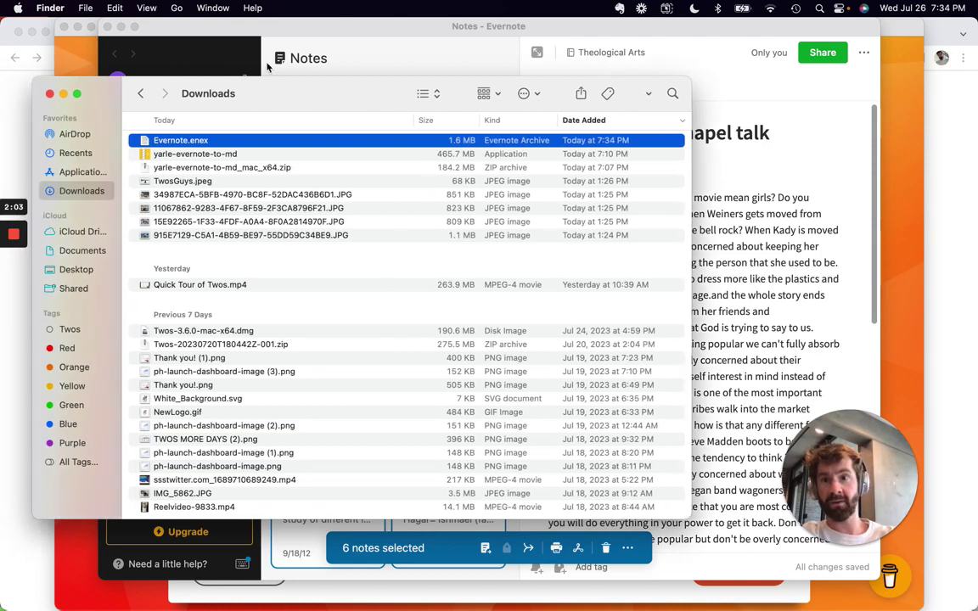
left_click(79, 47)
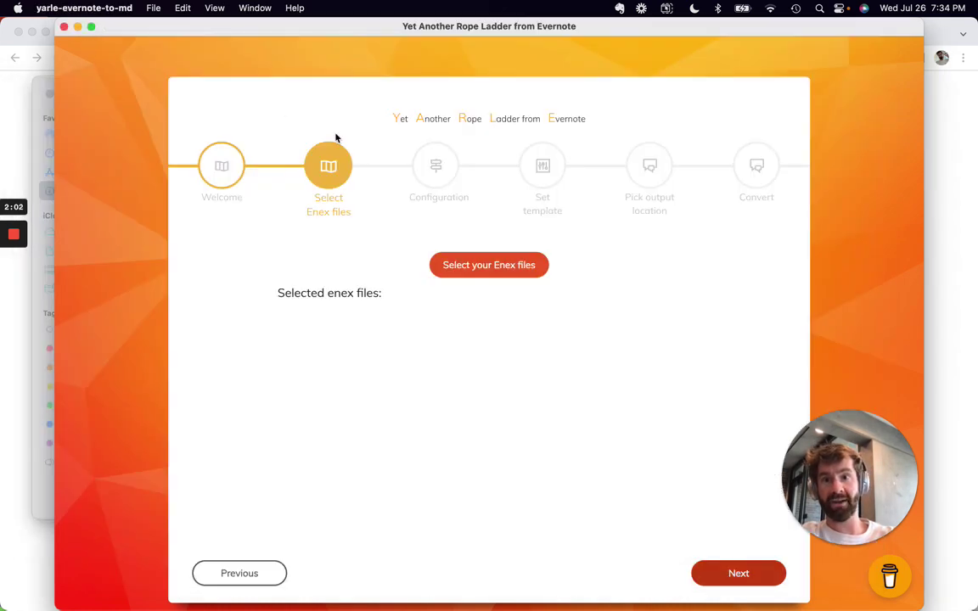
left_click(40, 102)
Step: Load Evernote.enex from Downloads as Yarle's source file
left_click_drag(170, 139, 741, 290)
left_click(742, 288)
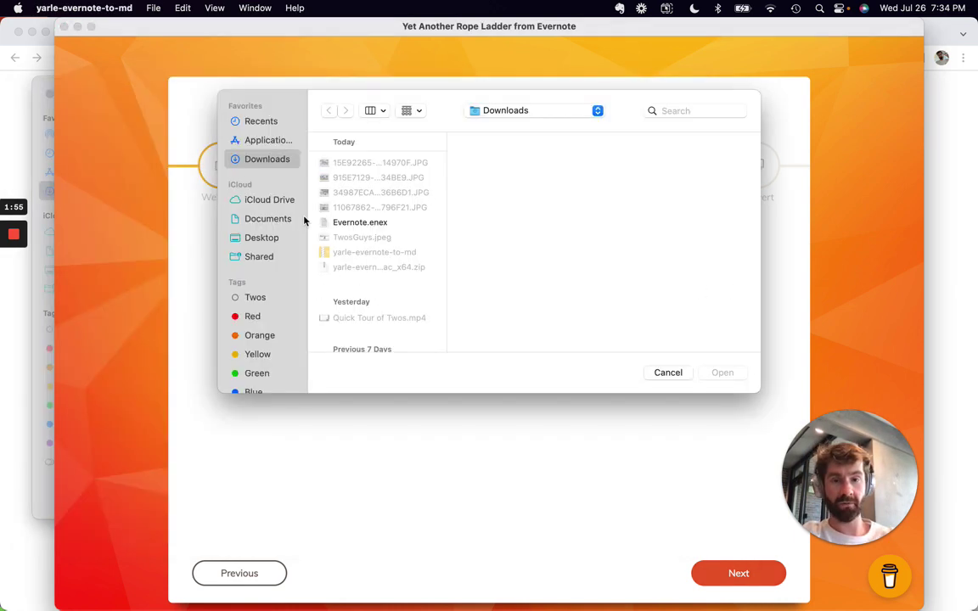
left_click(376, 224)
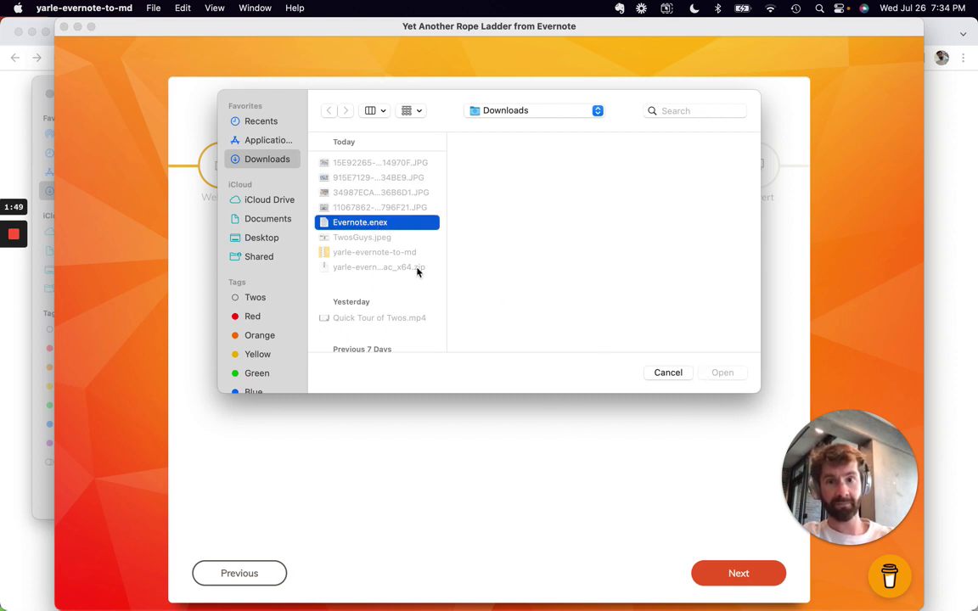
double_click(353, 225)
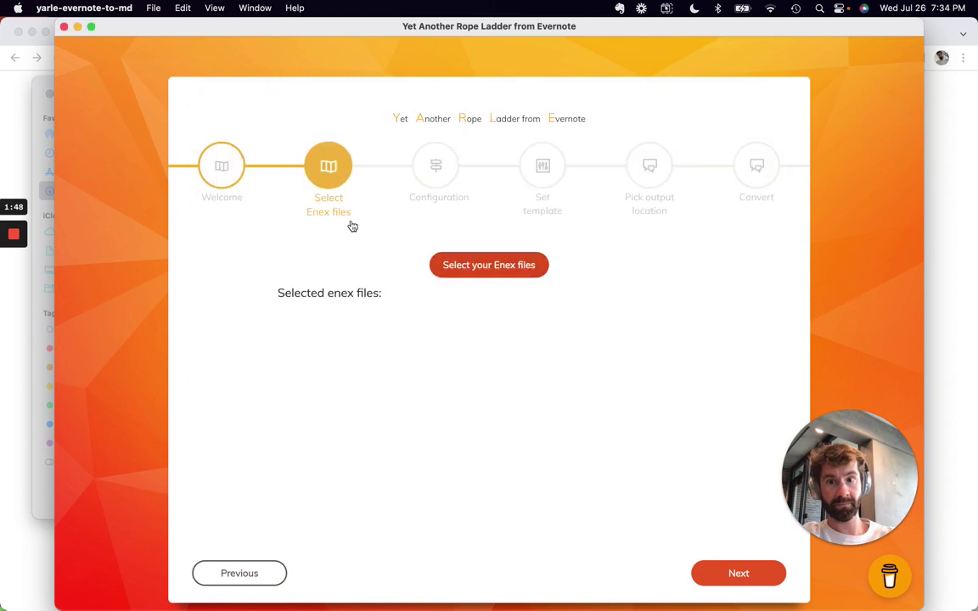
Step: Set the target dialect to Other Standard Markdown-based application and continue to the template step
left_click(754, 577)
scroll(559, 367, "down", 5)
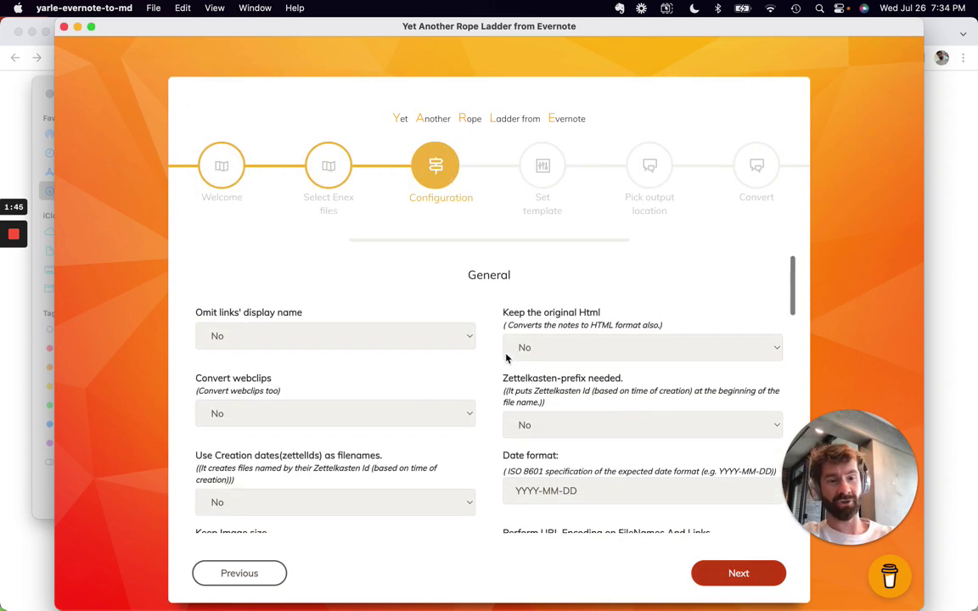
scroll(517, 387, "down", 10)
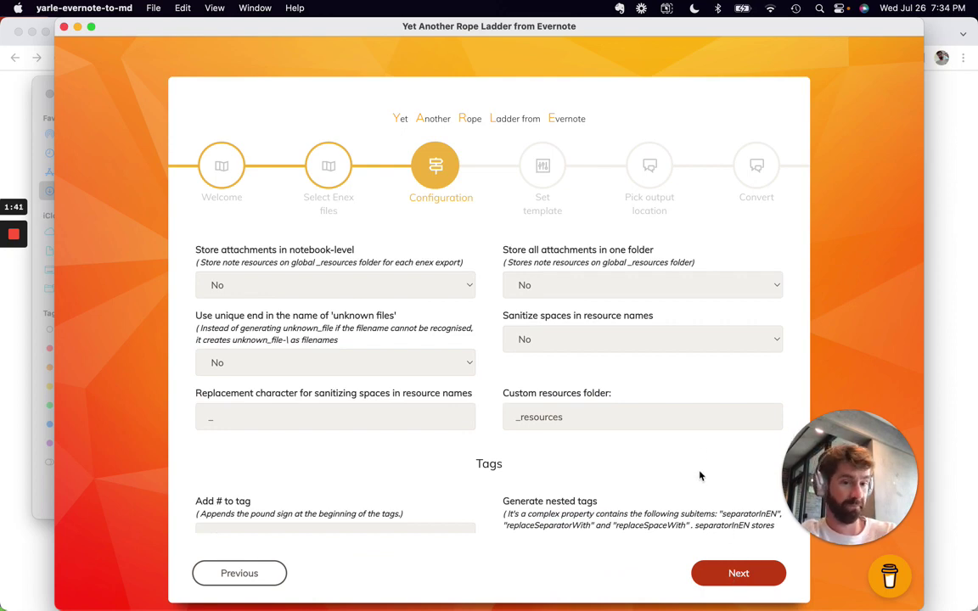
scroll(703, 488, "up", 10)
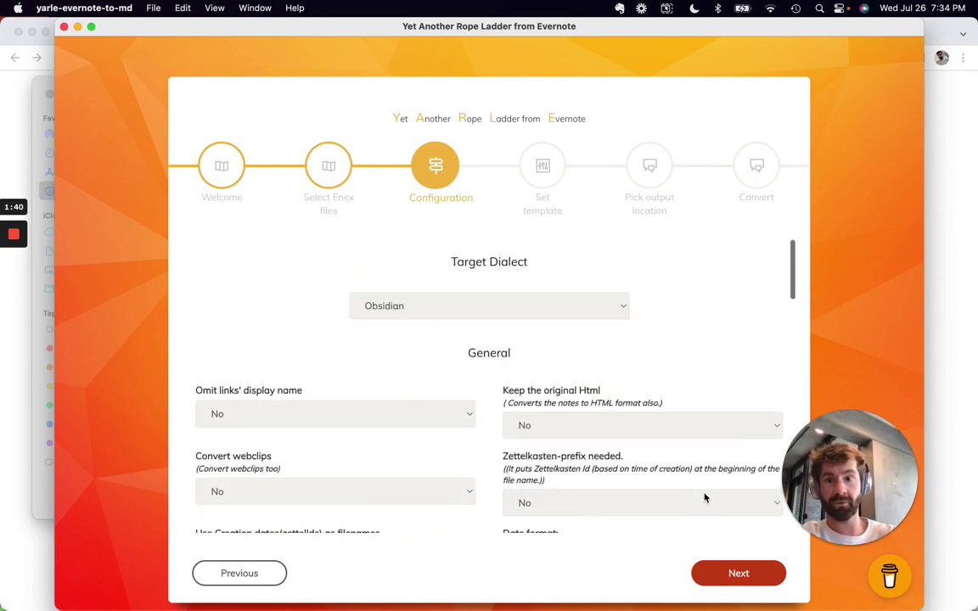
left_click(501, 307)
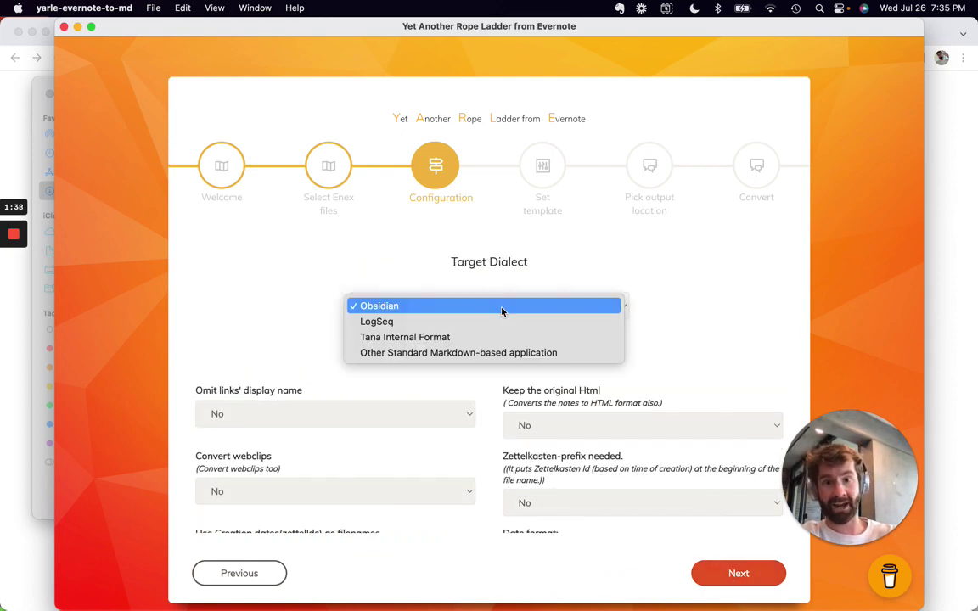
left_click(413, 353)
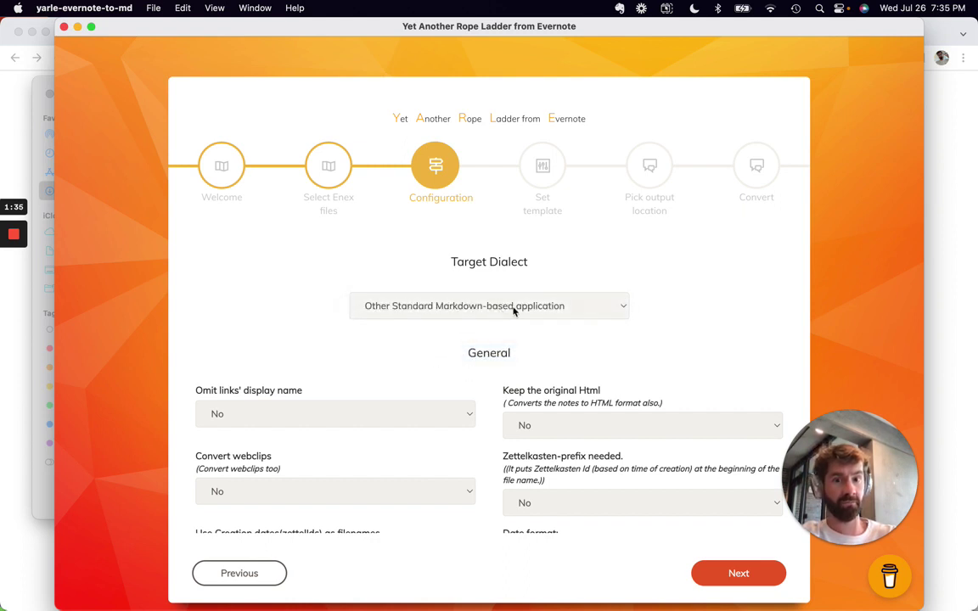
left_click(730, 579)
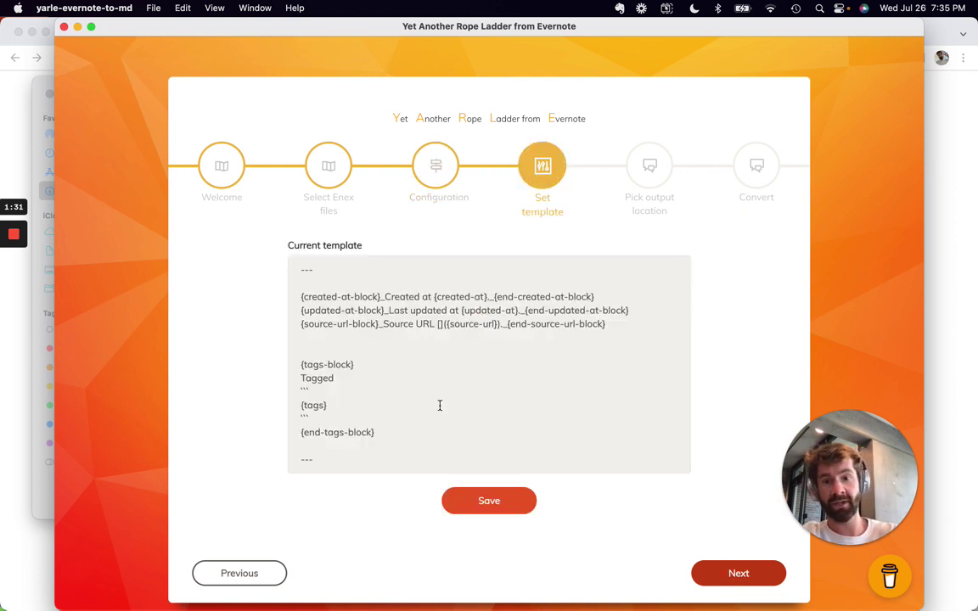
Step: Choose Downloads as the output folder and run the conversion; all 6 notes succeed
left_click(726, 577)
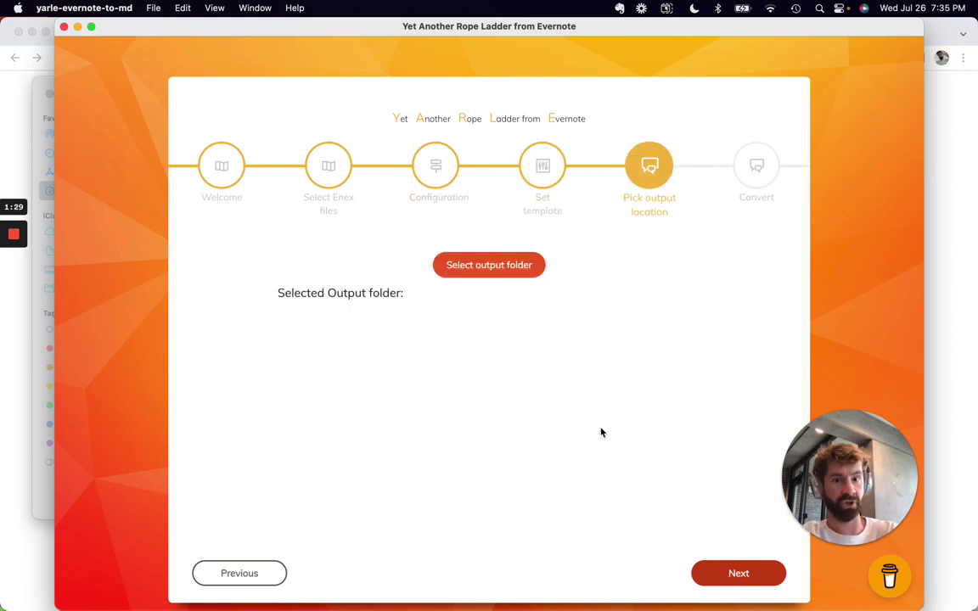
left_click(484, 273)
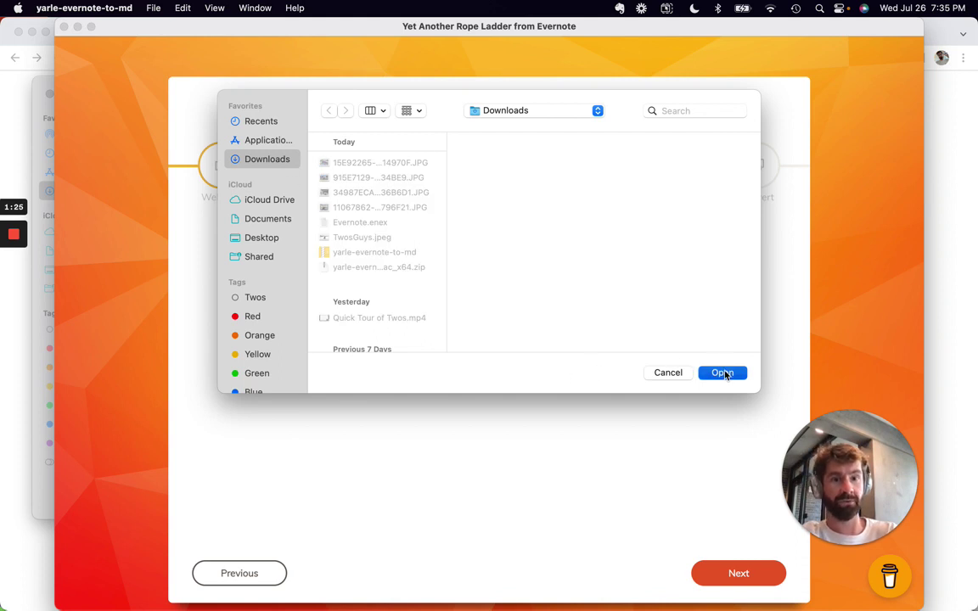
left_click(722, 373)
left_click(735, 577)
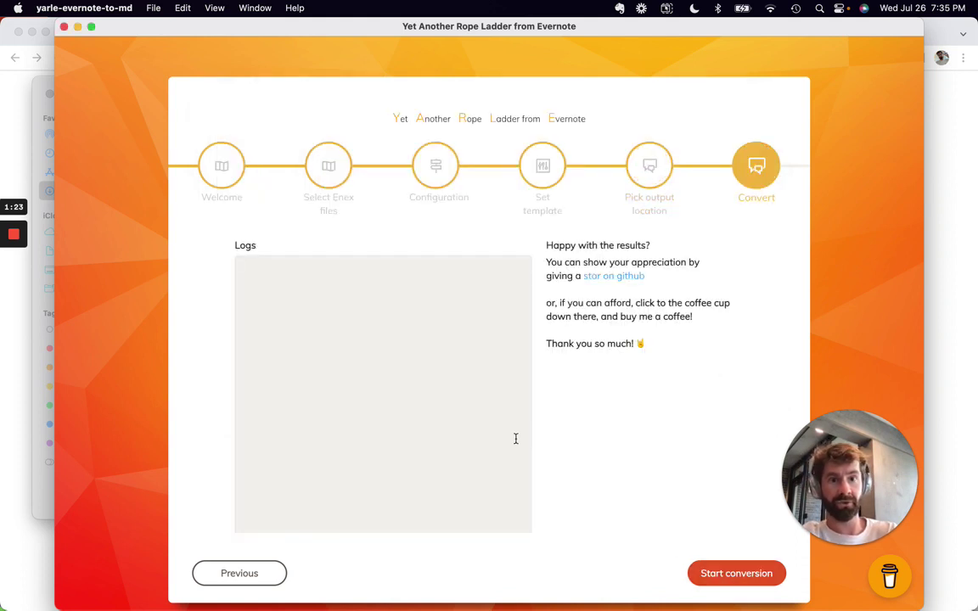
left_click(729, 581)
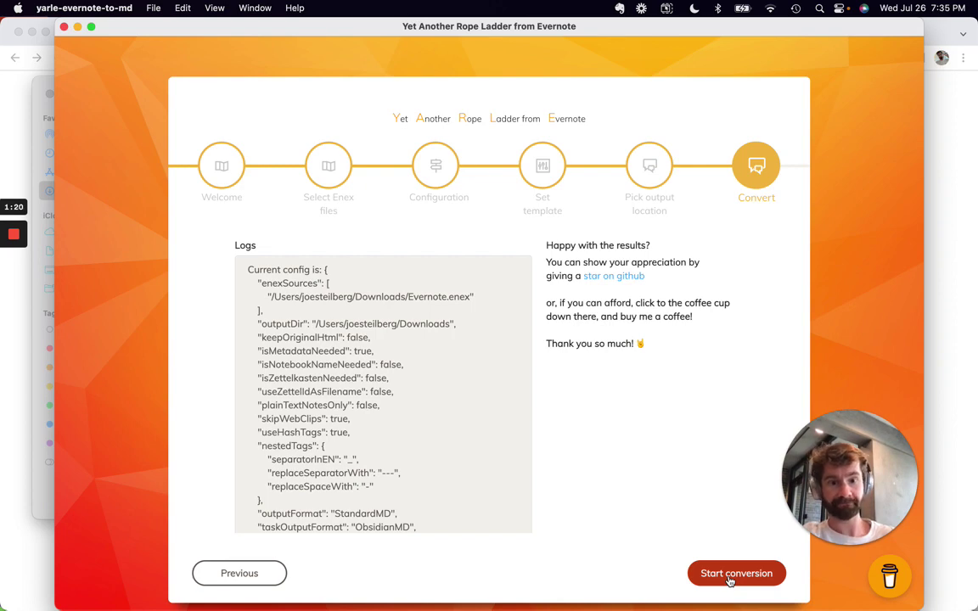
scroll(395, 386, "down", 15)
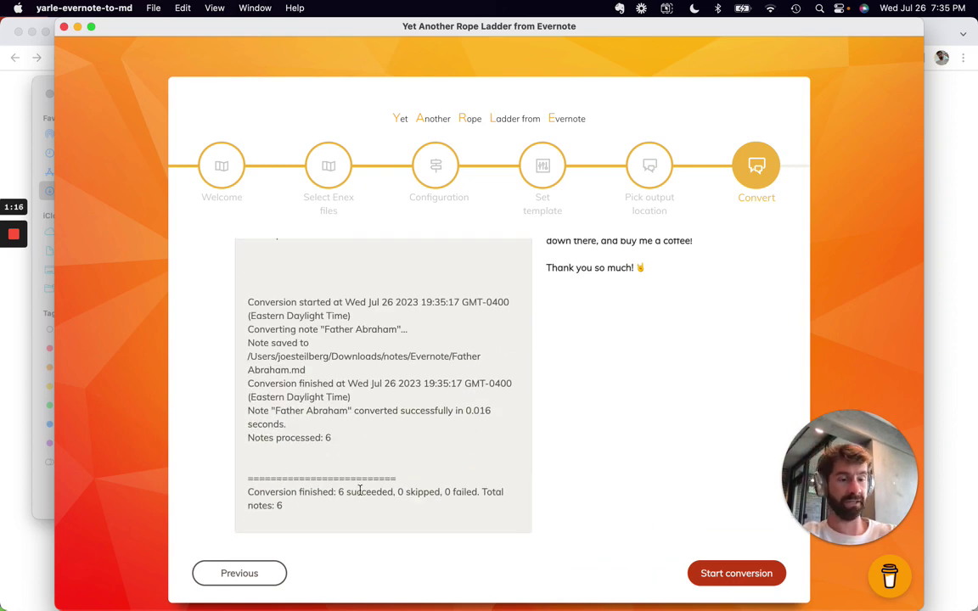
Step: In Downloads/notes/Evernote, select all six .md files from Father Abraham.md to Unit 3 notes.md
left_click(49, 134)
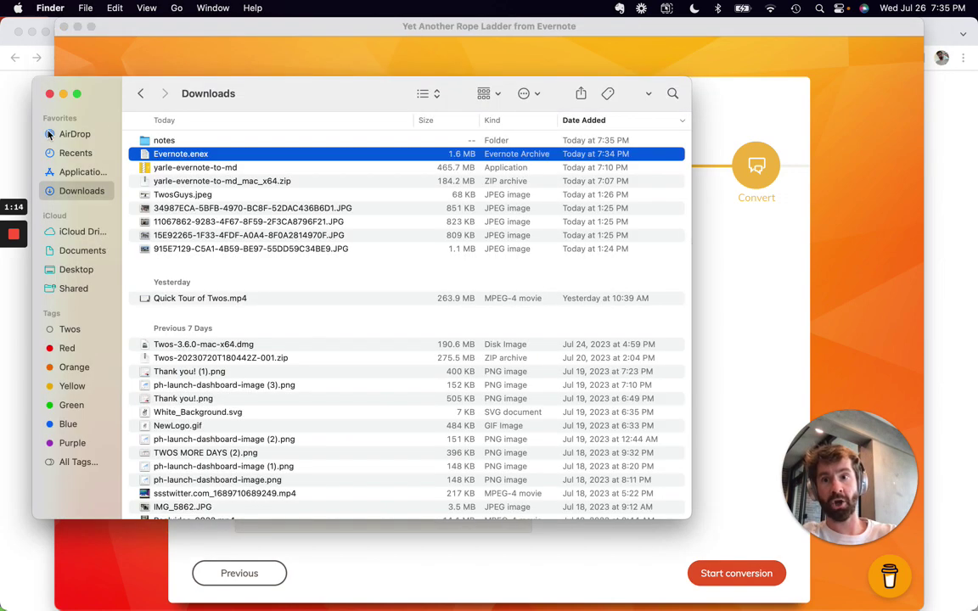
double_click(180, 140)
double_click(187, 143)
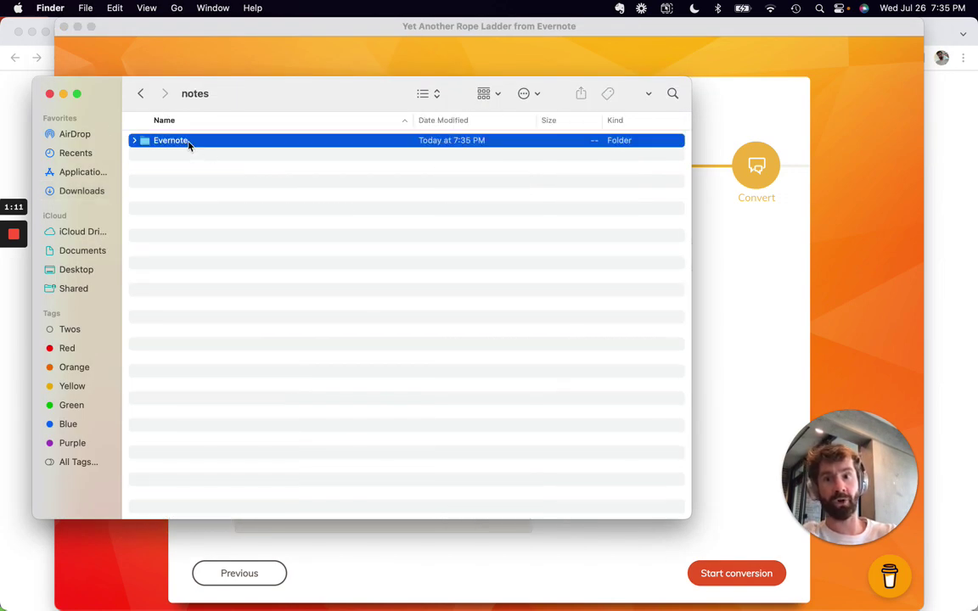
left_click(212, 156)
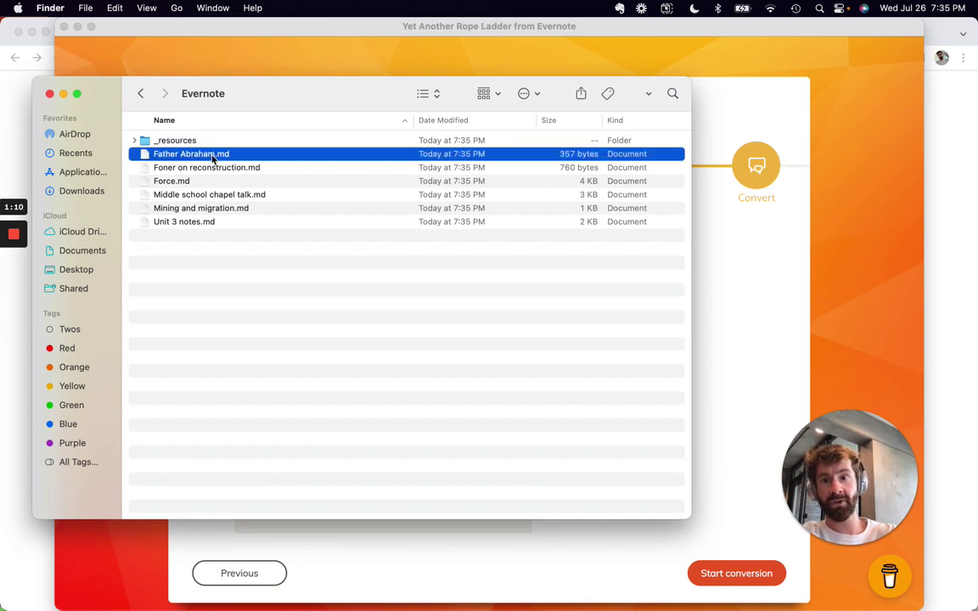
left_click(219, 221, "super")
left_click(213, 167)
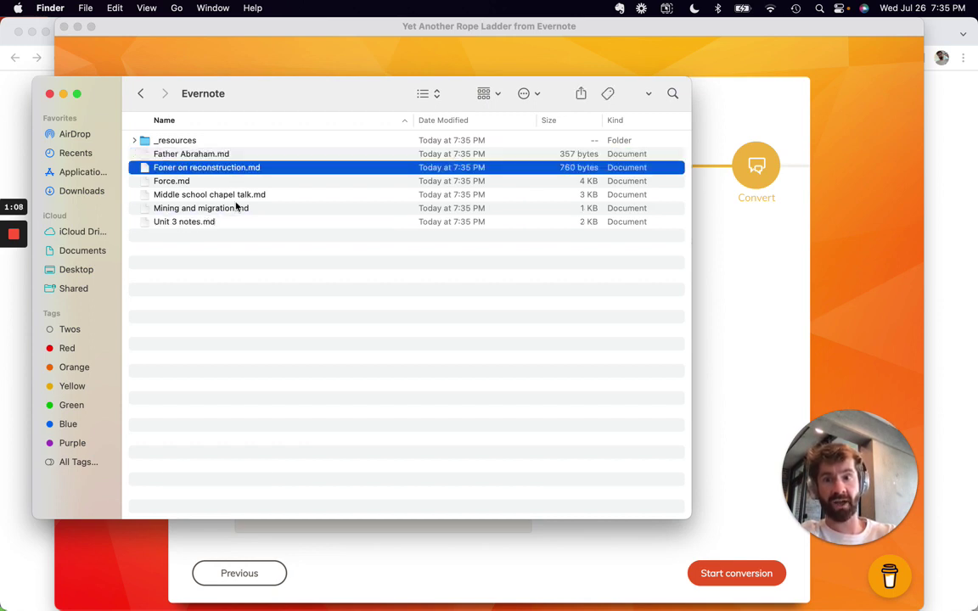
left_click(216, 167, "super")
left_click(212, 155)
left_click(224, 223, "shift")
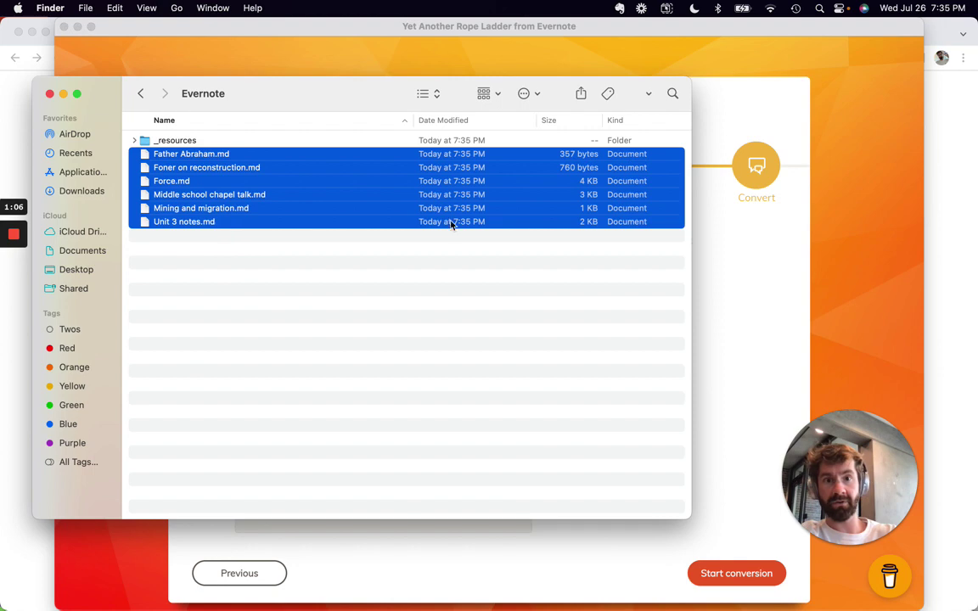
left_click_drag(356, 93, 426, 160)
Step: Snap Chrome to the right half and drop the six selected Markdown files onto Twos' Import page
left_click(941, 149)
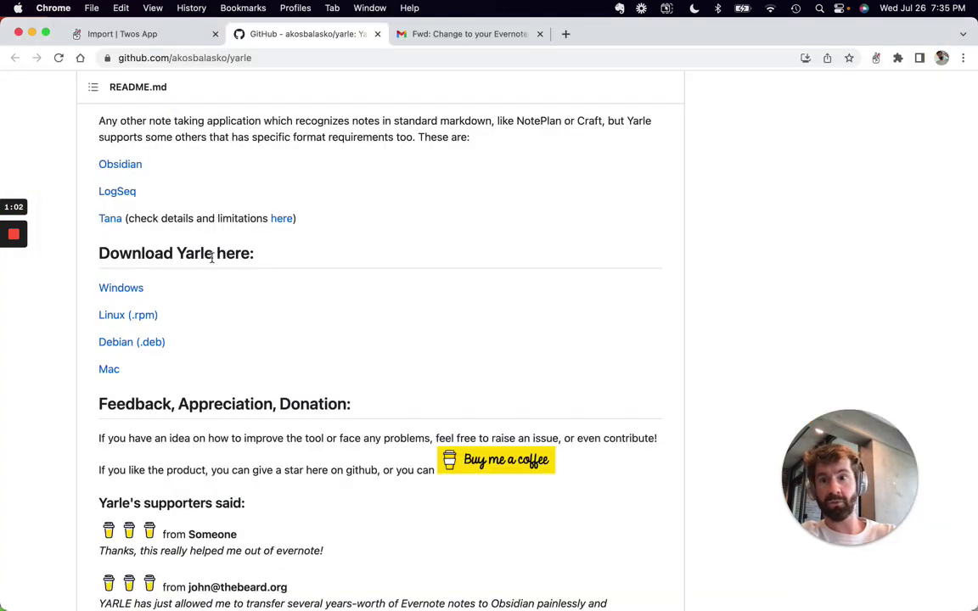
left_click(158, 31)
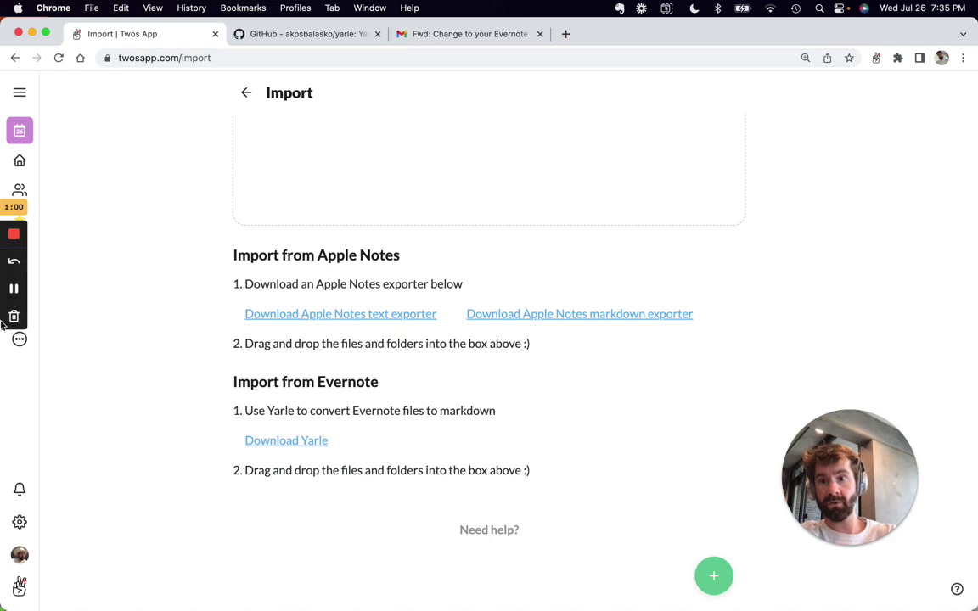
key("ctrl+alt+Right")
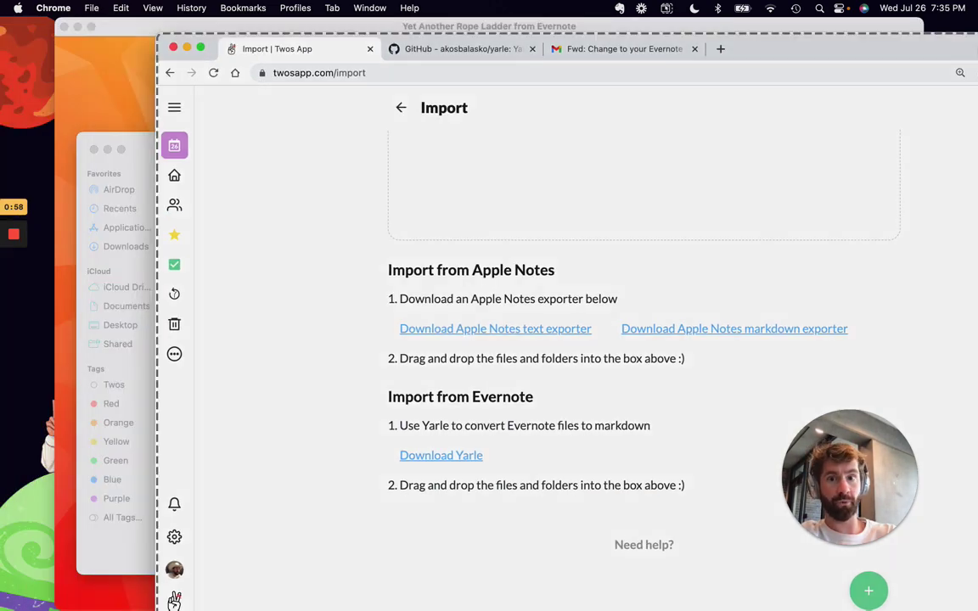
left_click_drag(296, 236, 843, 159)
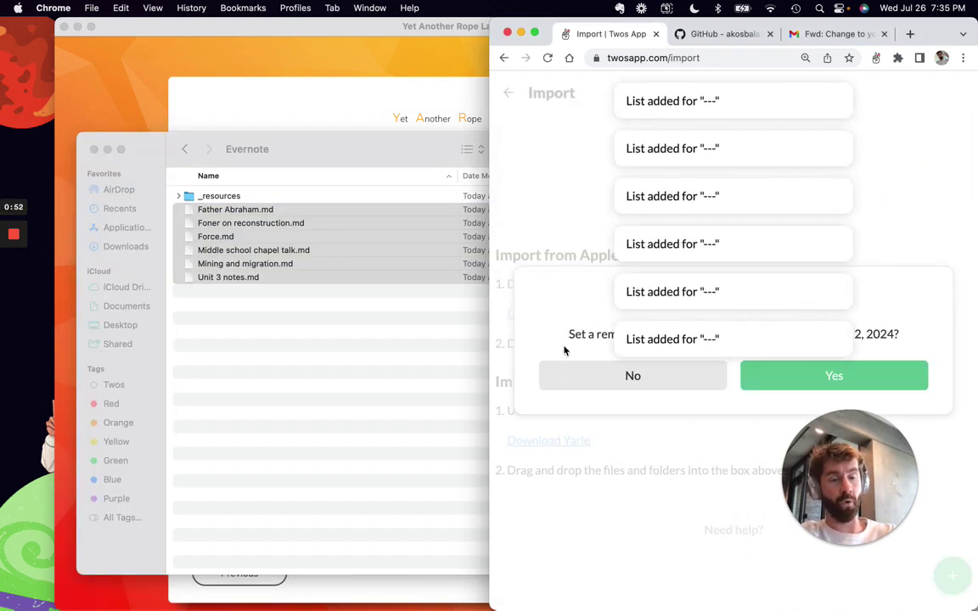
Step: Decline the reminder prompt, restore the browser to full width, and expand the Twos sidebar
left_click(569, 384)
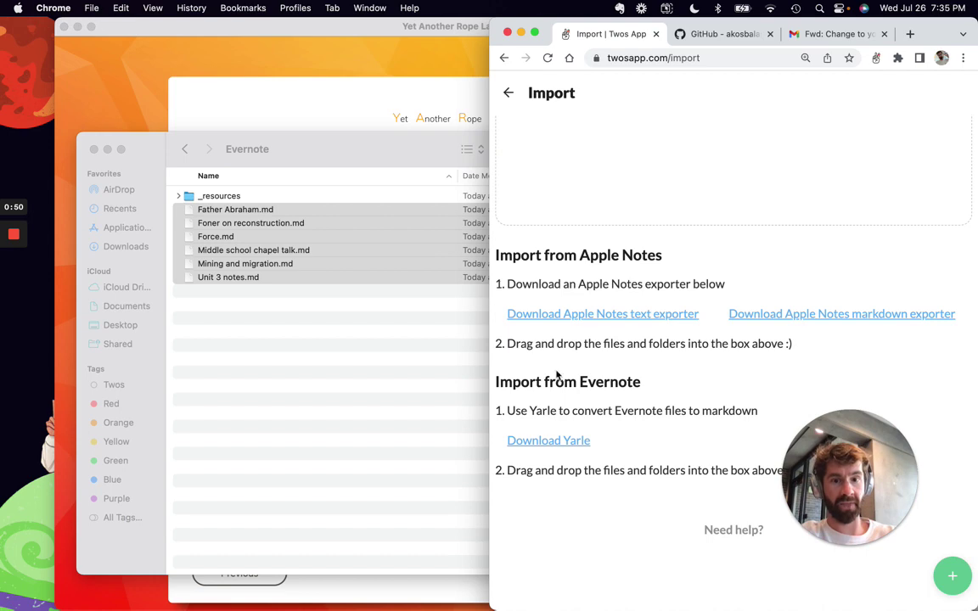
left_click_drag(489, 334, 2, 344)
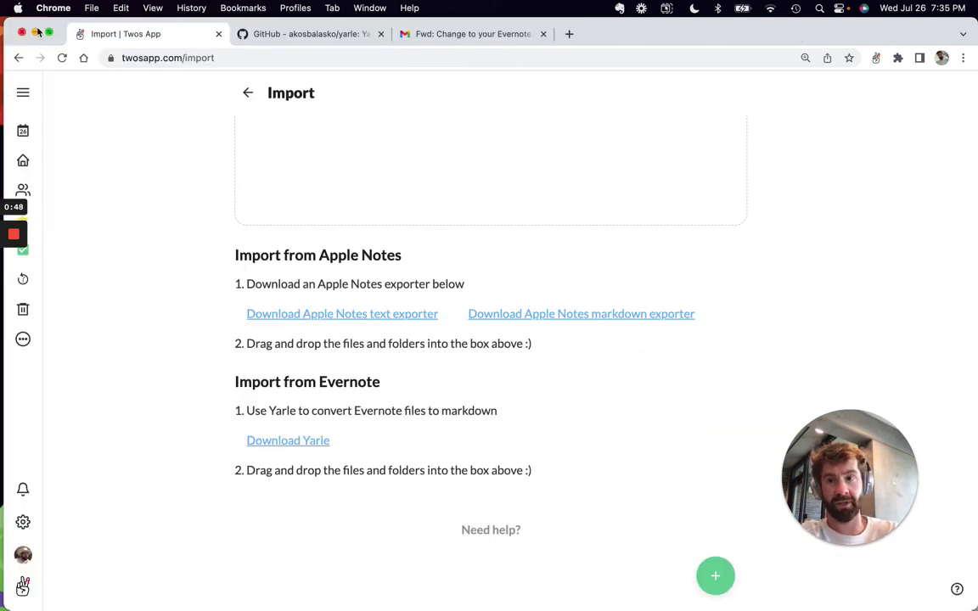
left_click(22, 92)
Step: Retitle the first imported untitled list 'Unit 3 notes' using its first line
scroll(98, 341, "down", 5)
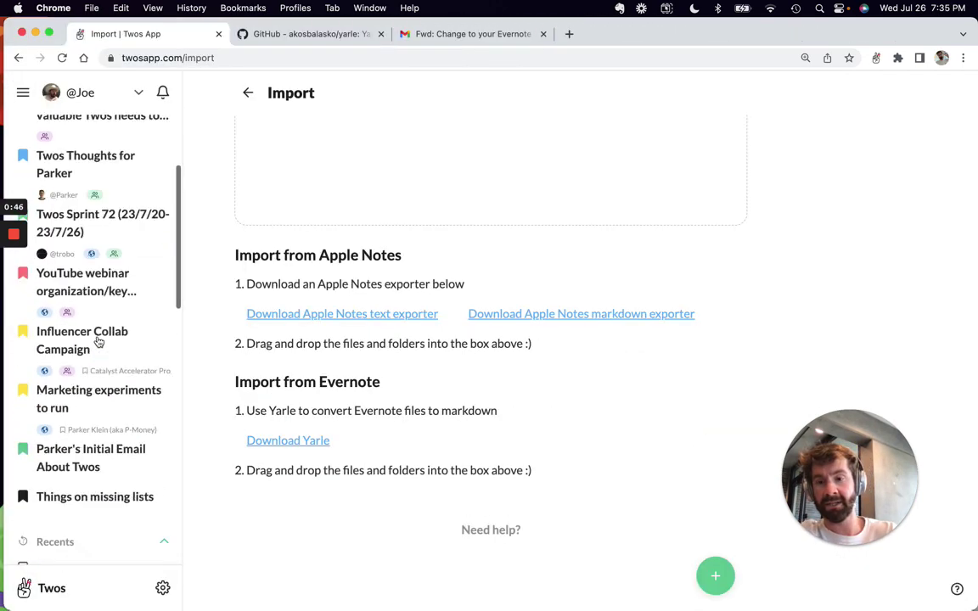
scroll(97, 339, "down", 5)
left_click(72, 246)
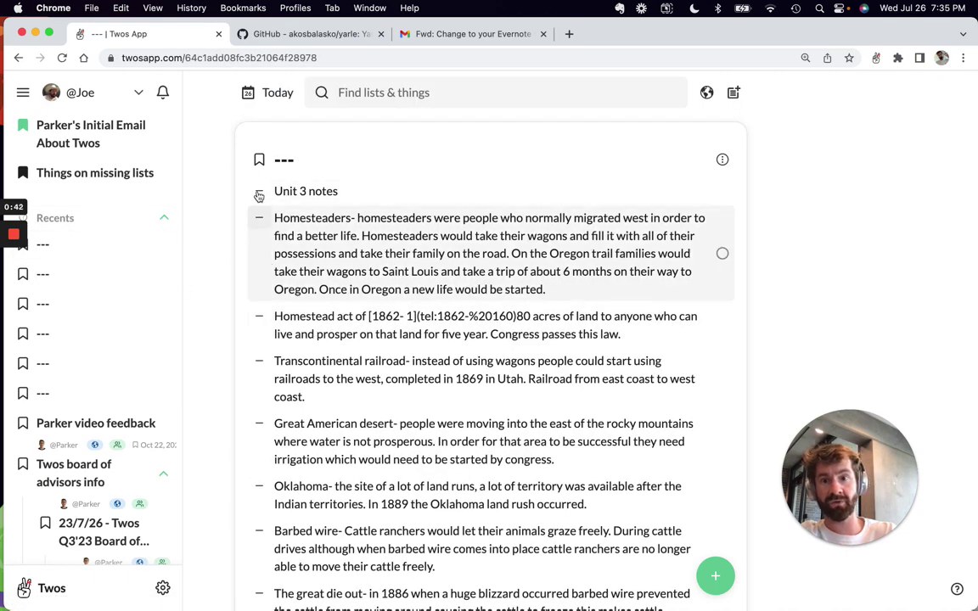
triple_click(356, 192)
key("super+c")
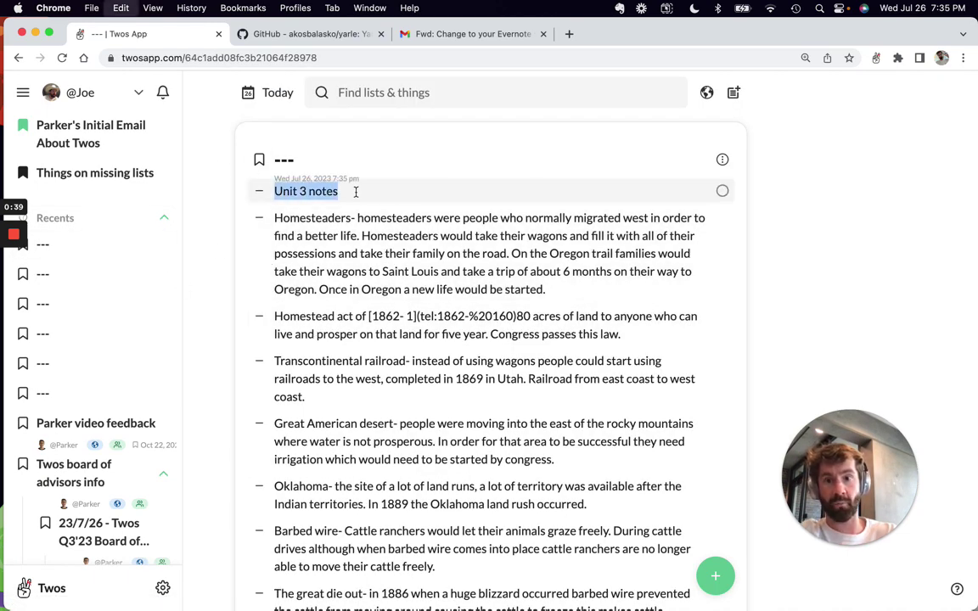
key("BackSpace")
key("BackSpace")
triple_click(329, 166)
key("super+v")
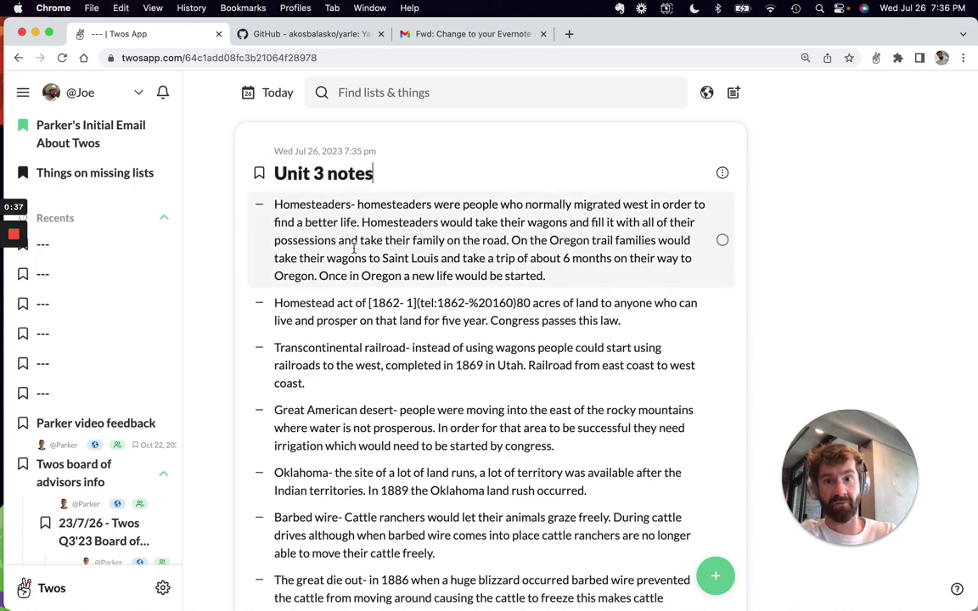
scroll(436, 312, "down", 2)
scroll(441, 318, "up", 1)
scroll(371, 266, "down", 10)
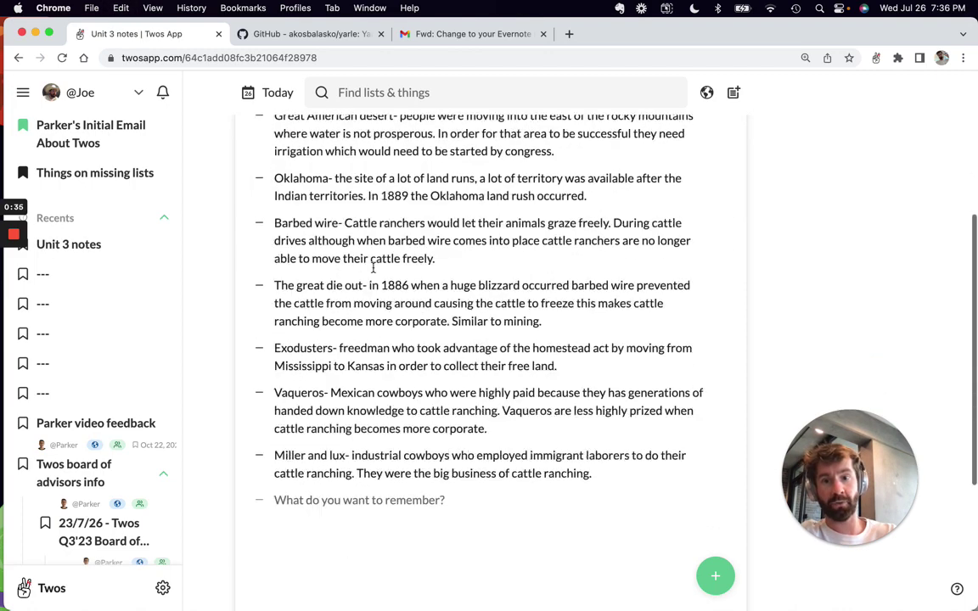
scroll(371, 266, "up", 10)
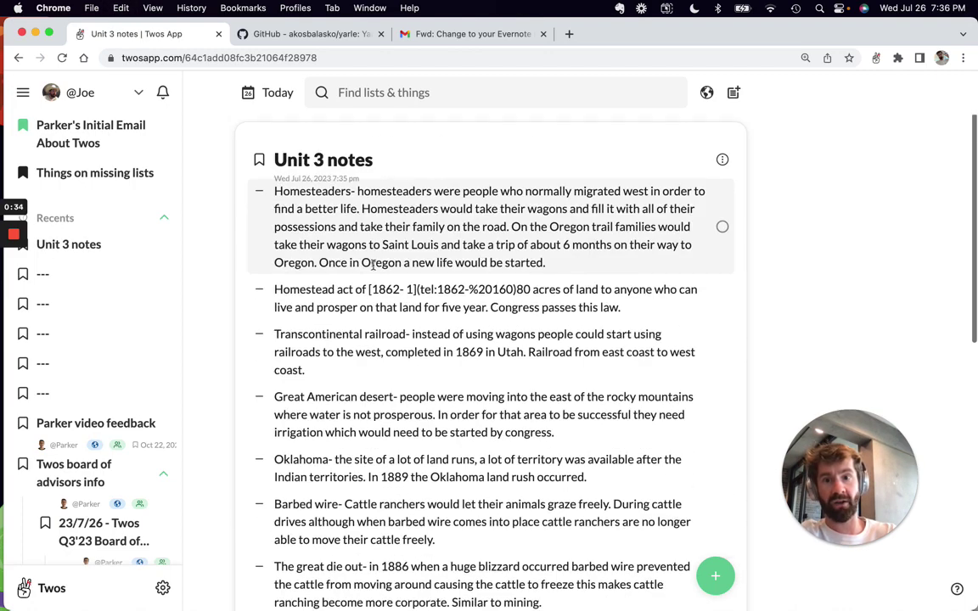
Step: Retitle the next imported list 'Mining and migration' and strip the '>' before Migration
left_click(98, 274)
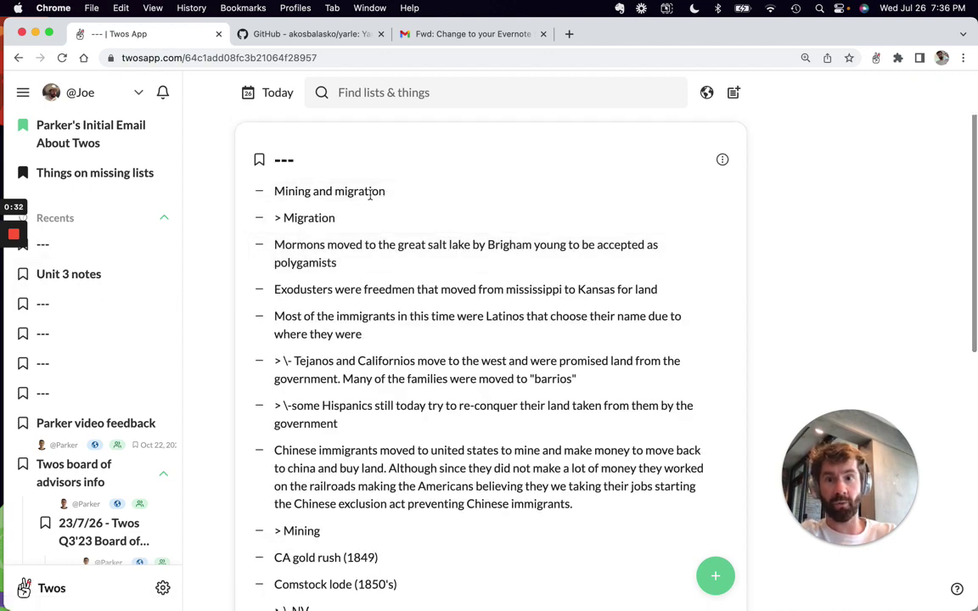
triple_click(392, 189)
key("cmd+c")
key("BackSpace")
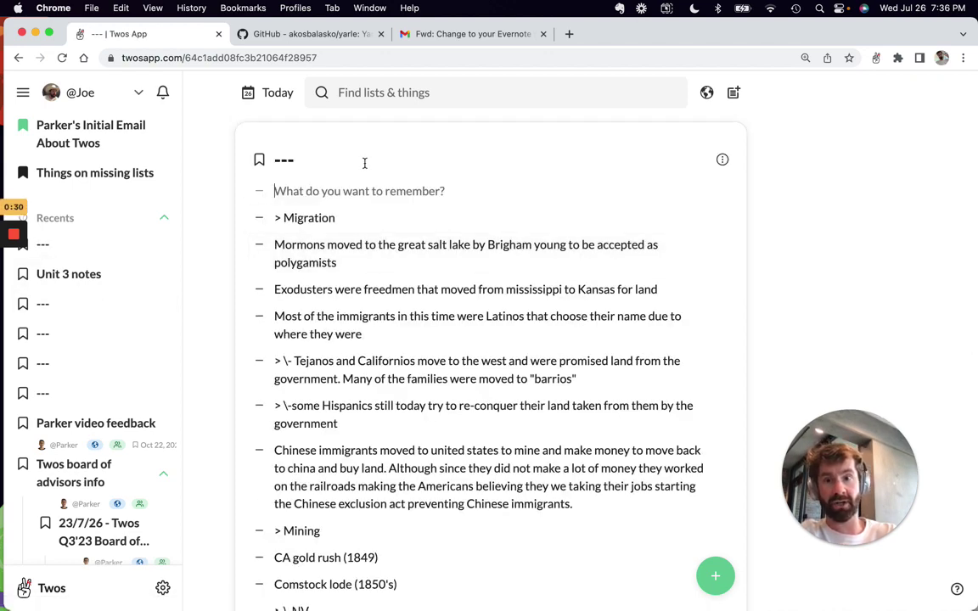
key("BackSpace")
key("cmd+v")
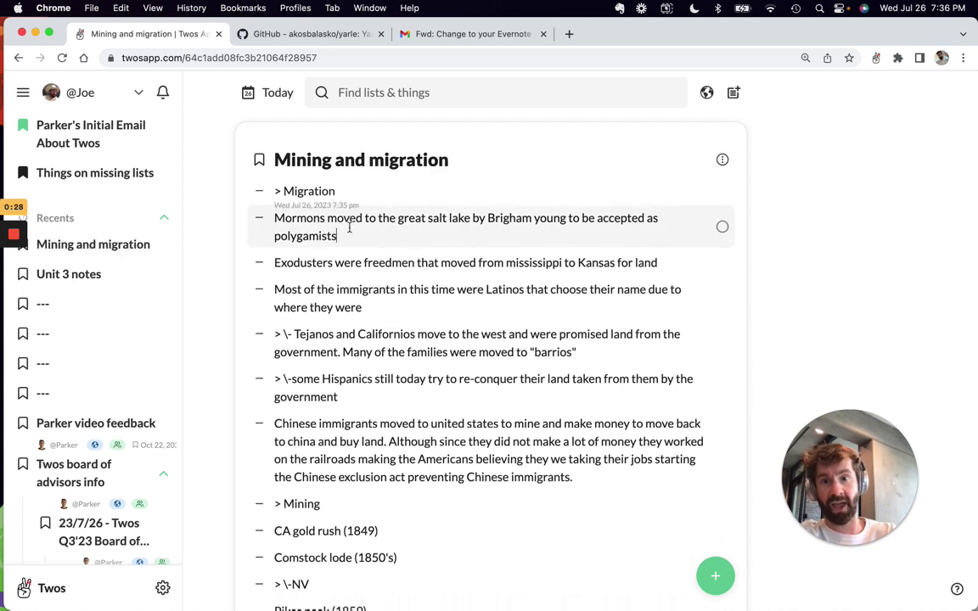
key("BackSpace")
key("BackSpace")
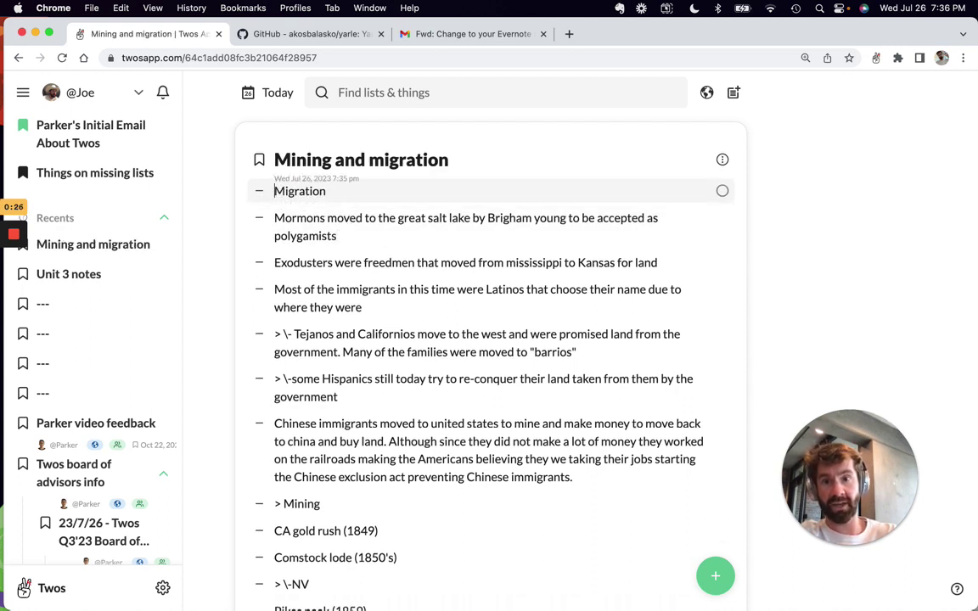
Step: Nest the Mormons, Exodusters and Most of the immigrants lines under Migration
left_click(275, 219)
key("Tab")
left_click(274, 264)
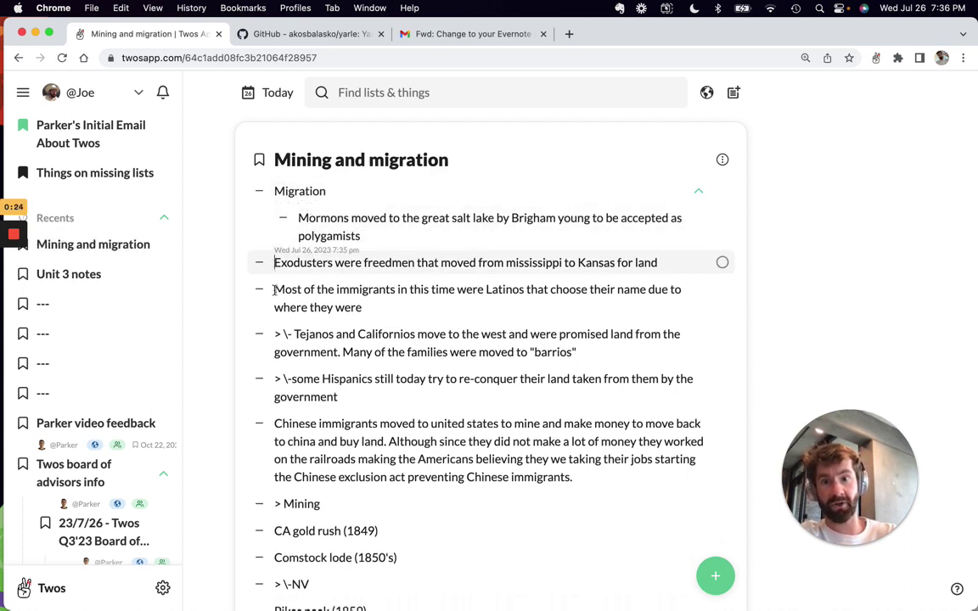
key("Tab")
left_click(276, 290)
key("Tab")
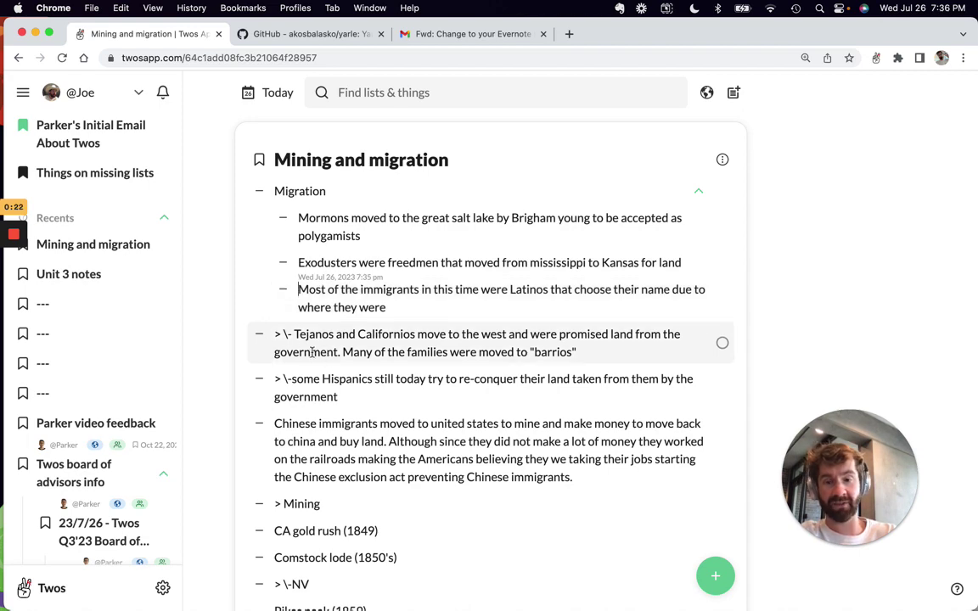
scroll(331, 350, "down", 1)
Step: Add the untitled chapel talk list to a new parent list named 'Evernote Notes'
left_click(89, 316)
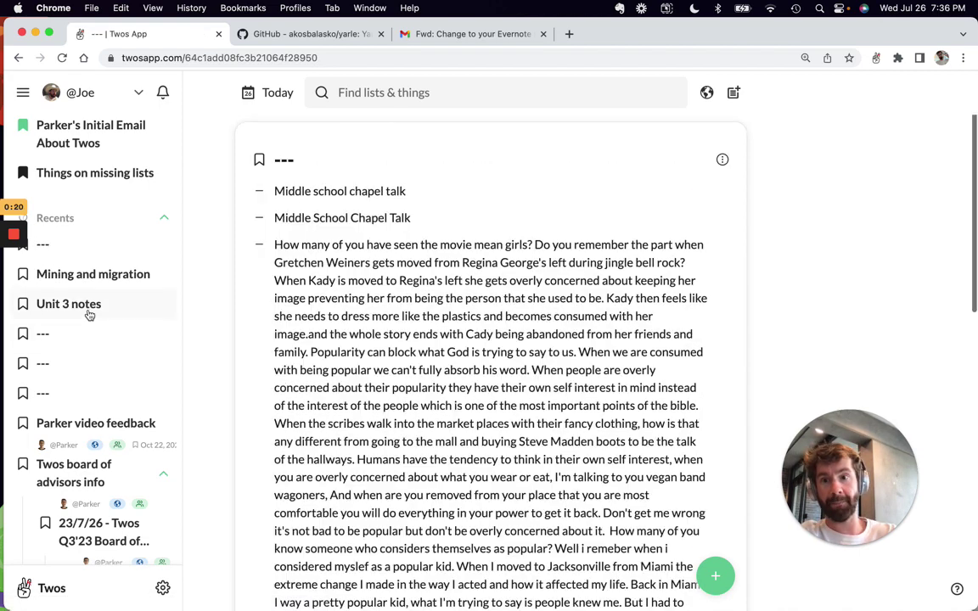
left_click(723, 162)
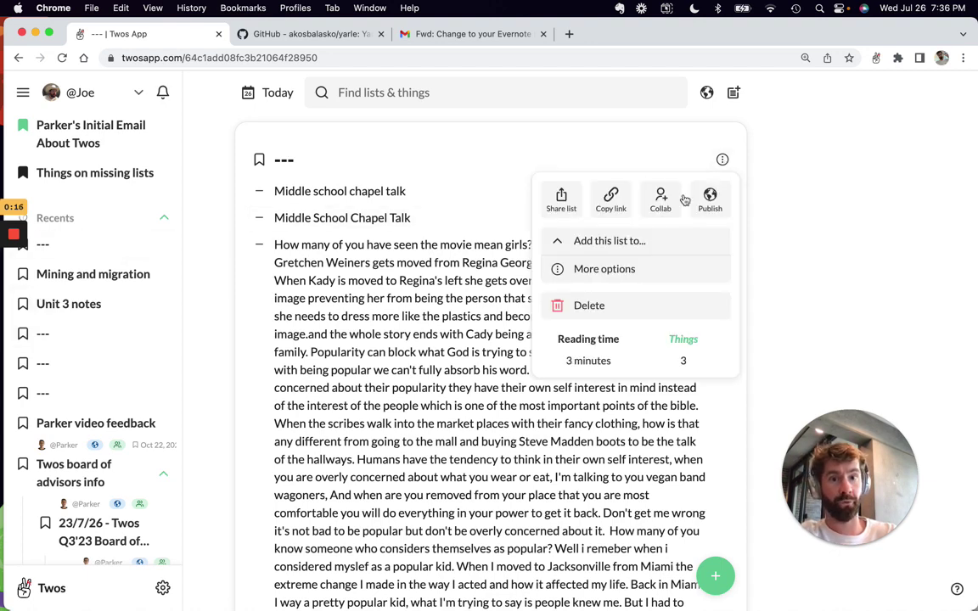
left_click(609, 241)
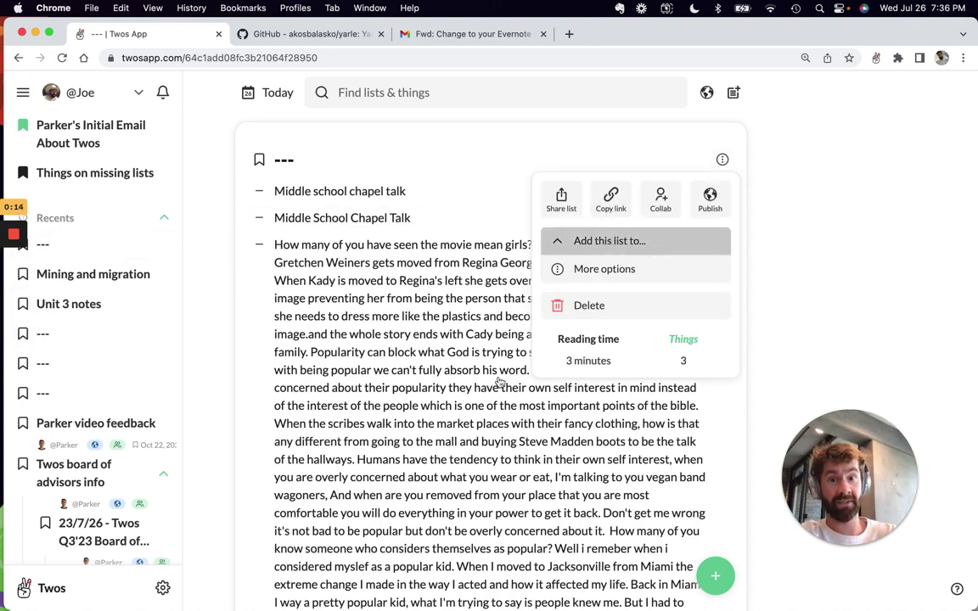
type("Ever")
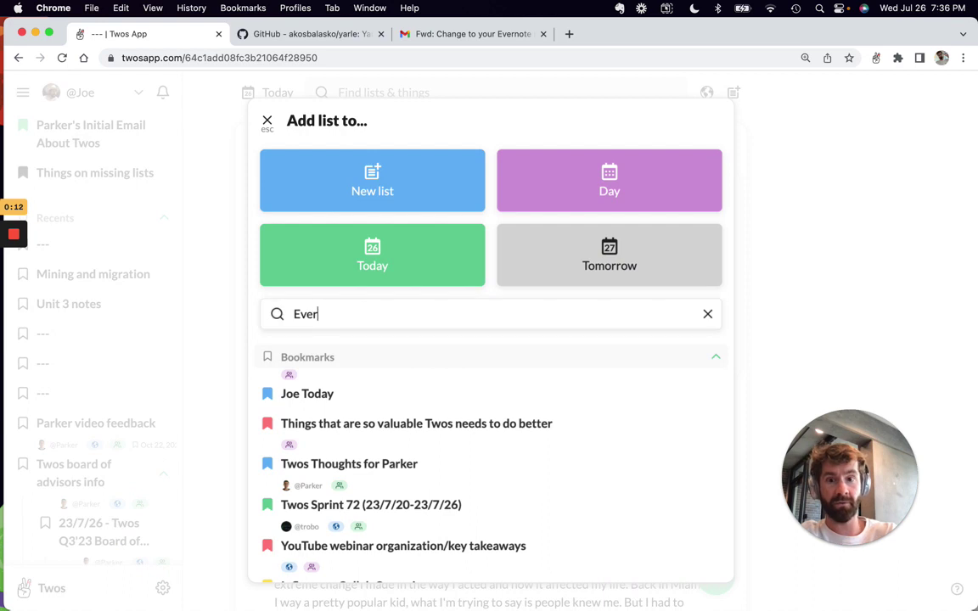
type("note")
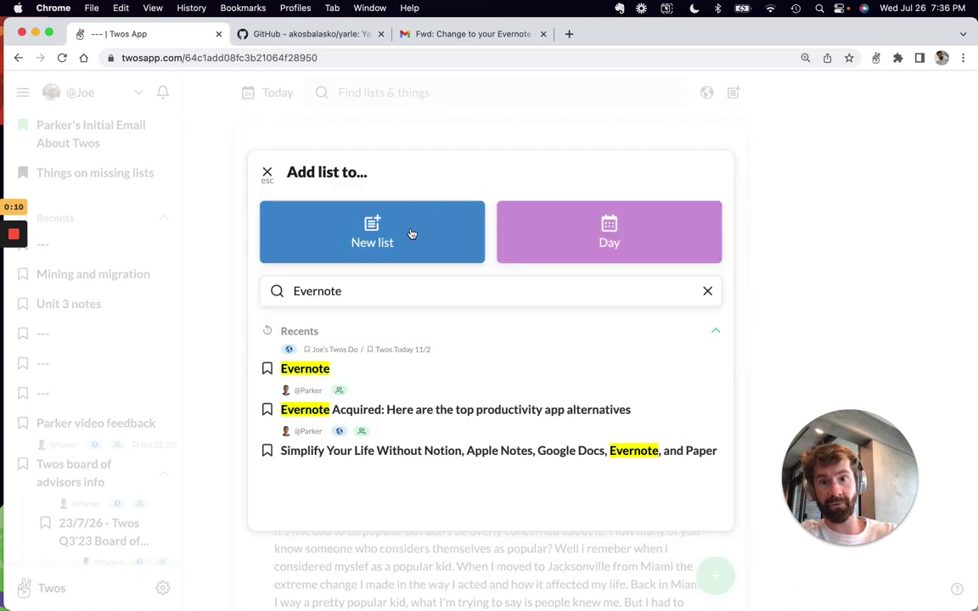
left_click(411, 234)
type("Notes")
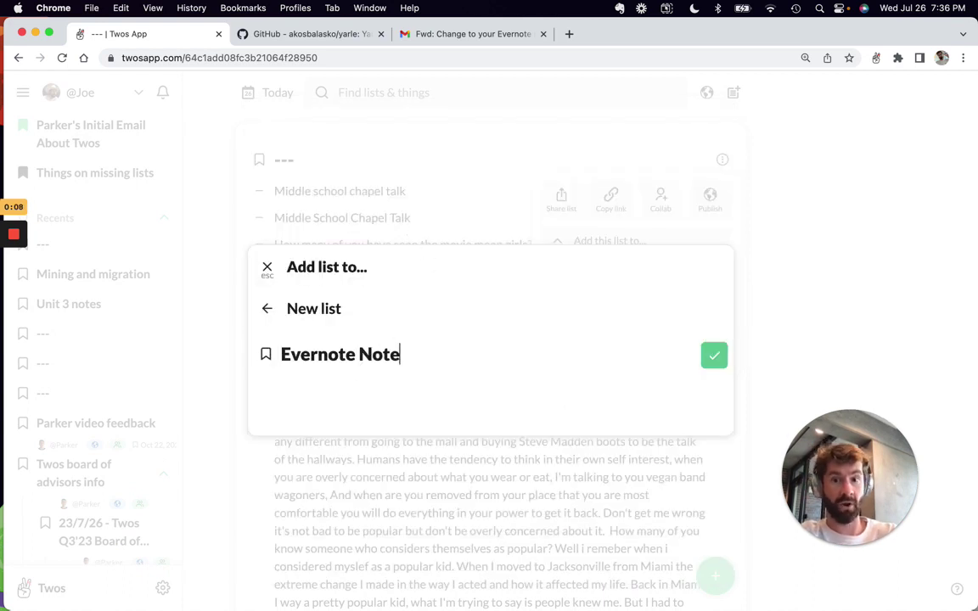